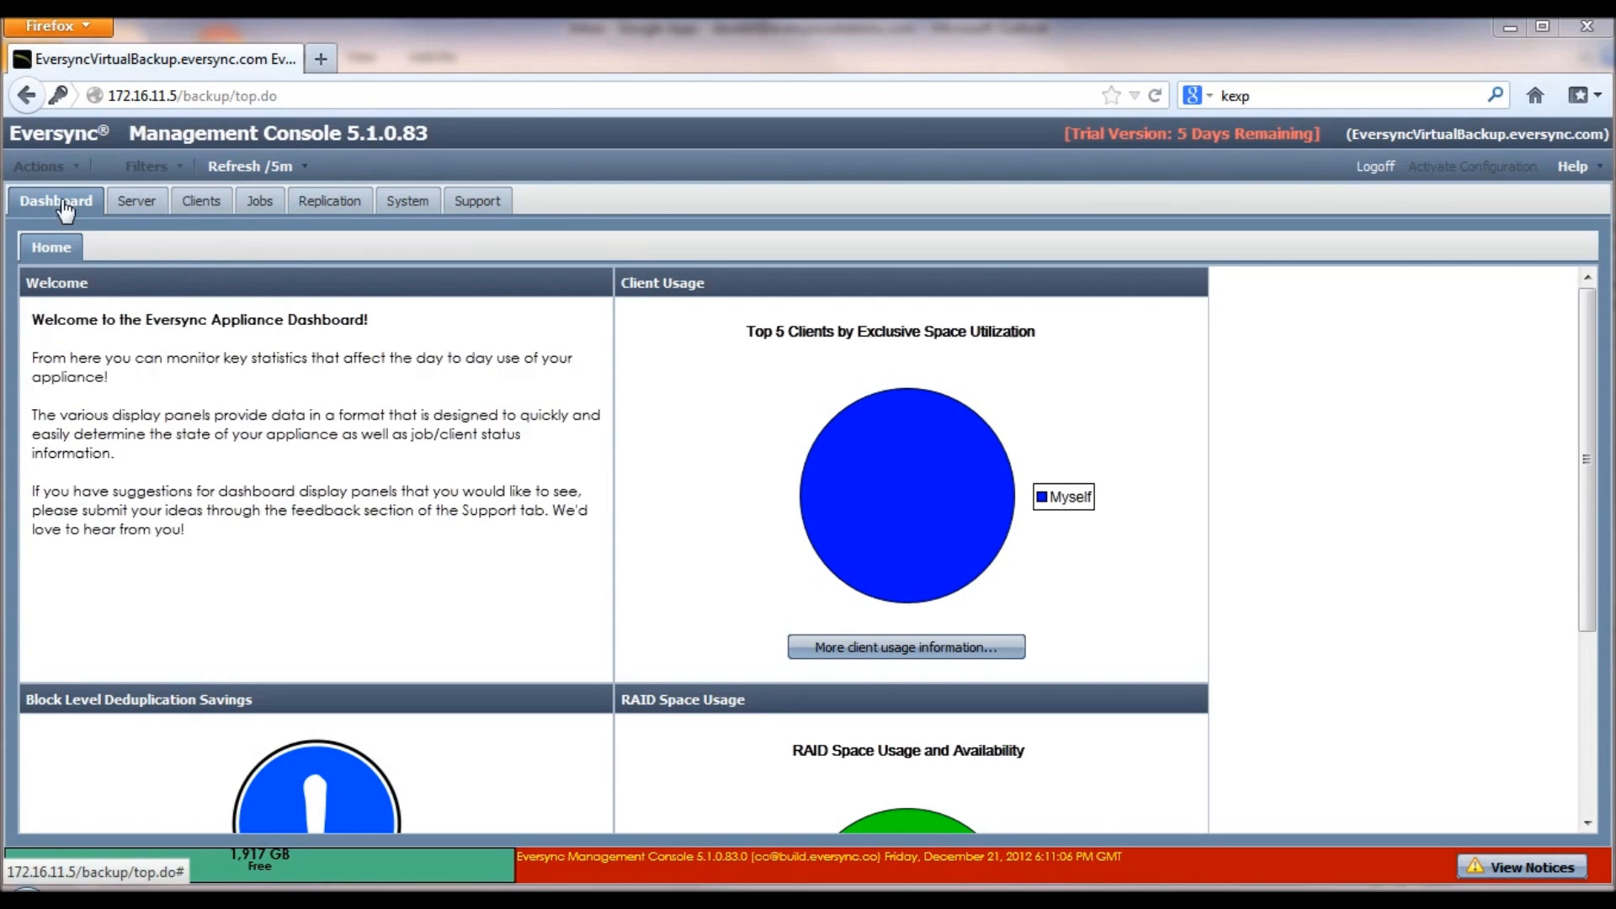
# Step: Go to the Server pages and show the Clients VMware list, which is still empty
pyautogui.click(161, 204)
pyautogui.click(192, 203)
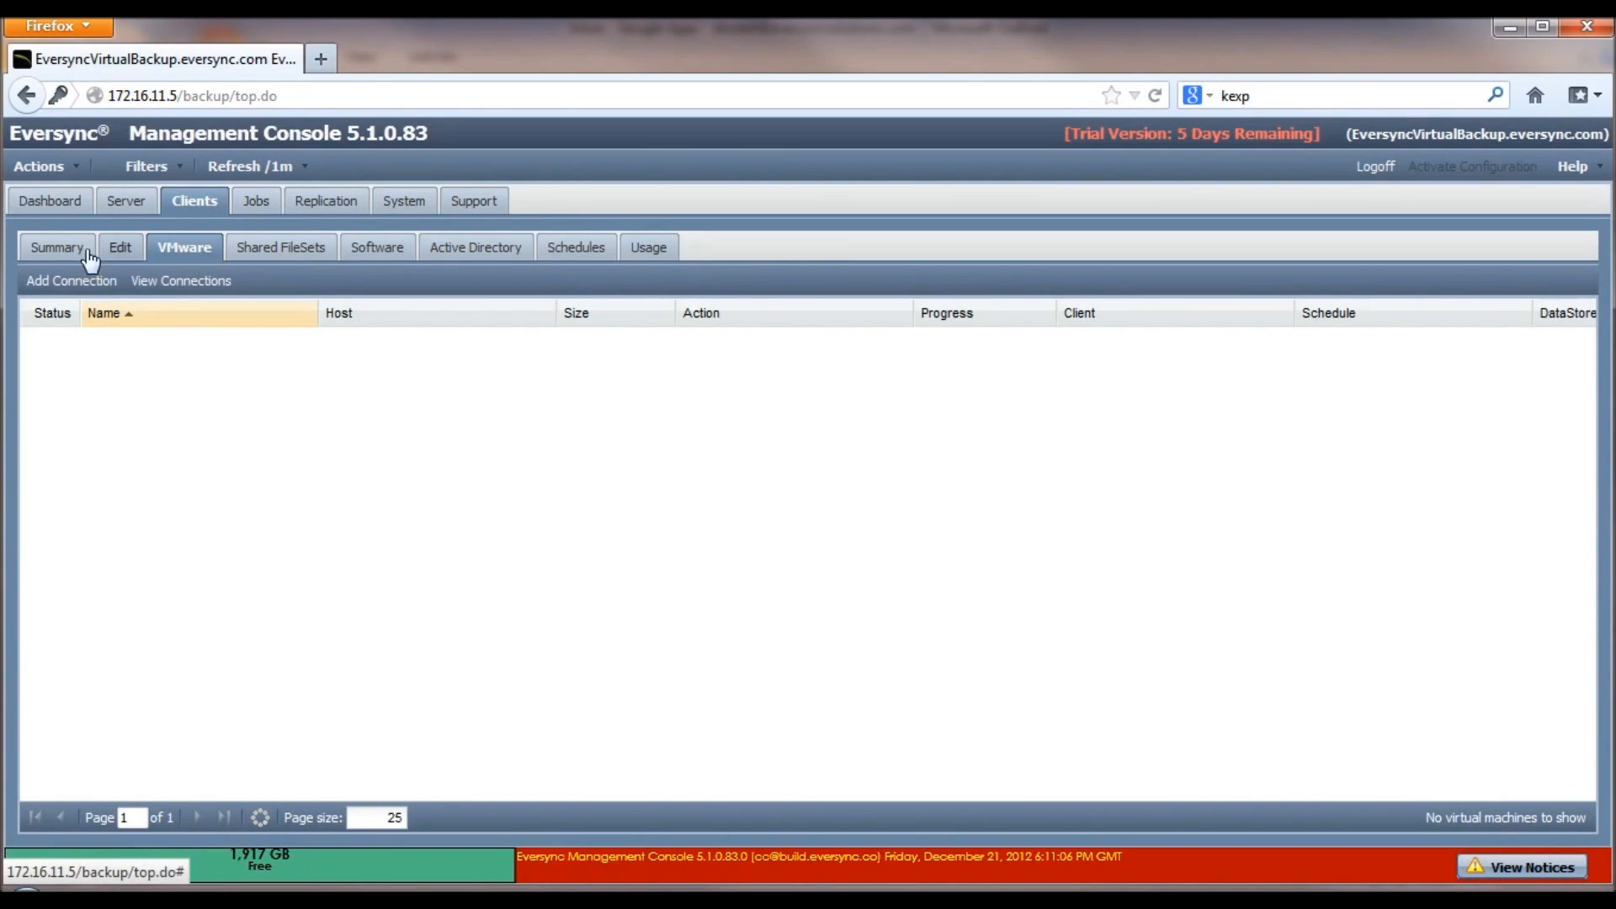
pyautogui.click(61, 250)
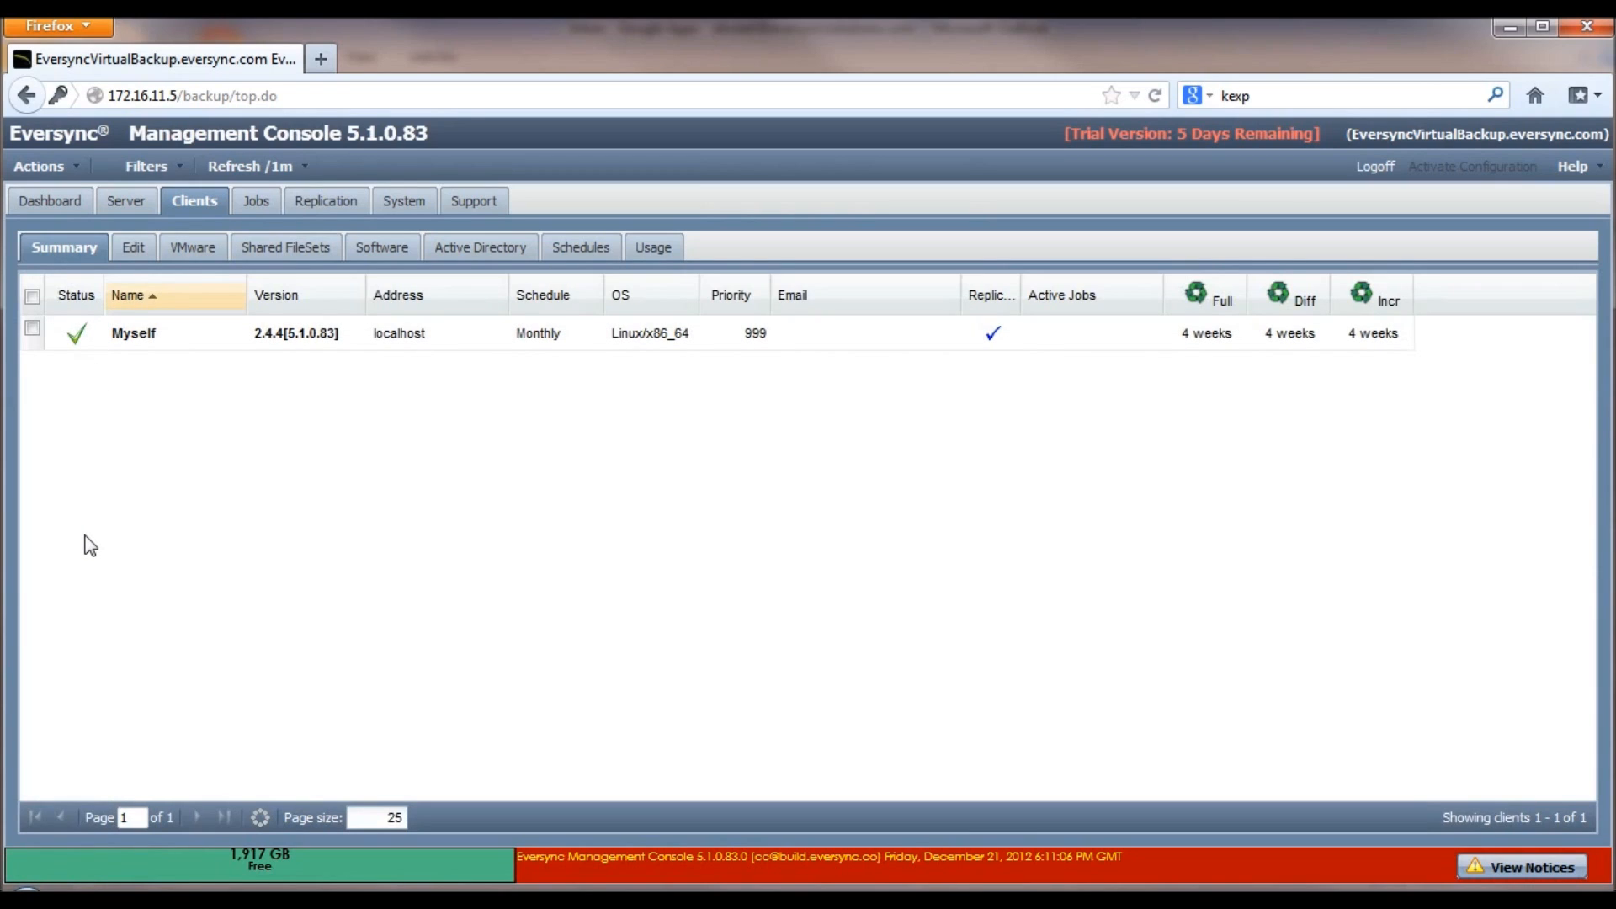
pyautogui.click(192, 255)
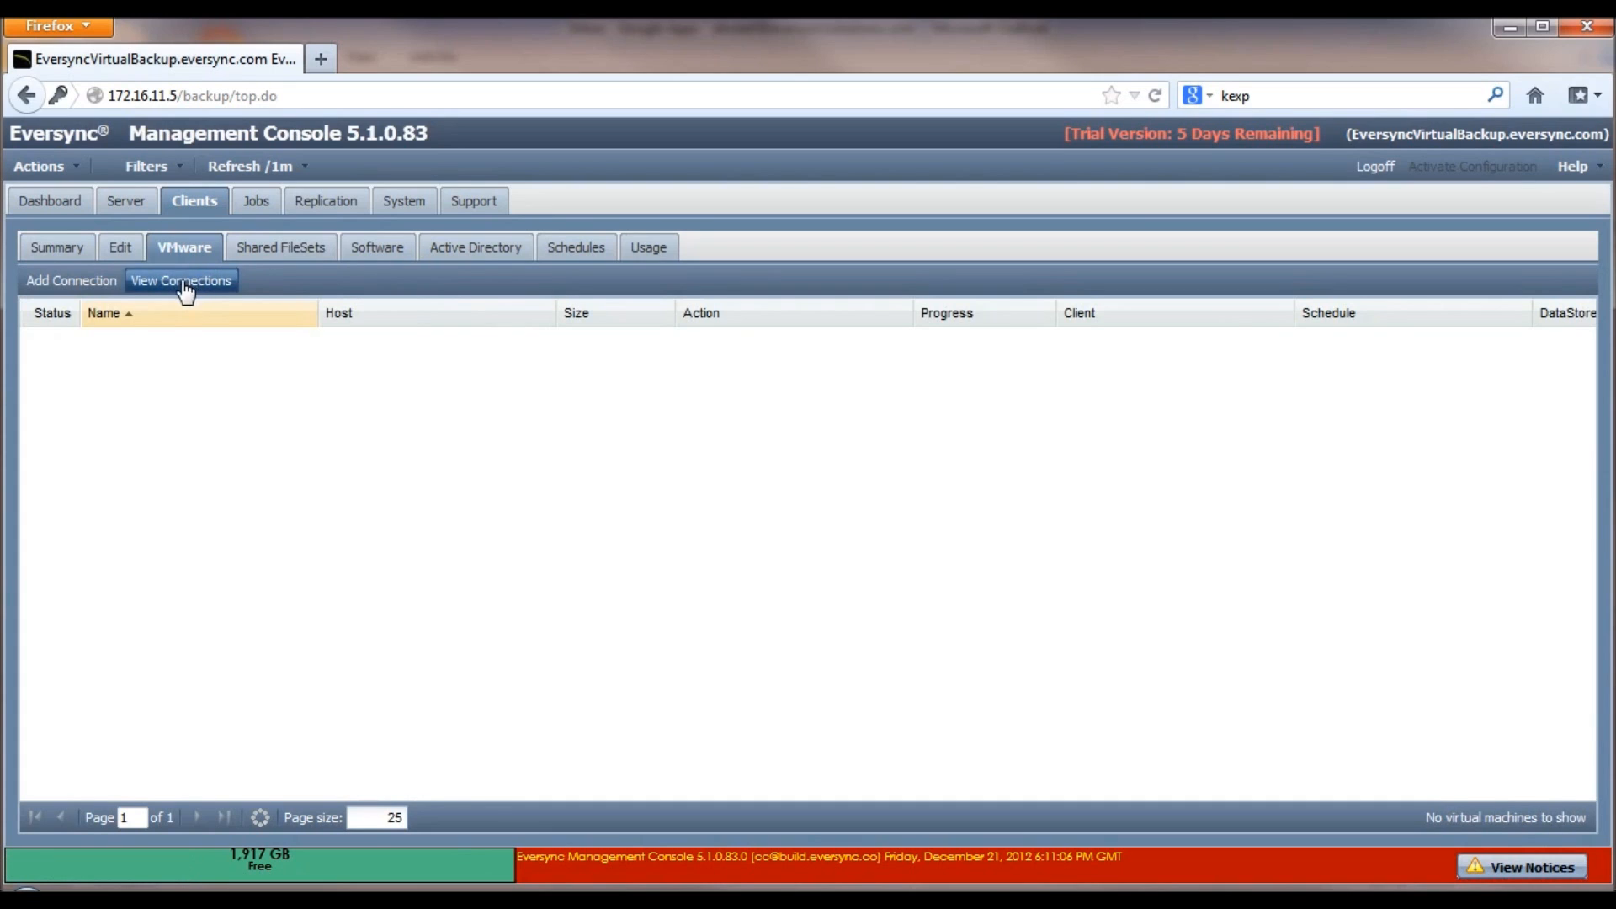
# Step: Add a VMware connection to host 172.16.11.20 with its login name and password, advancing to the account notice
pyautogui.click(75, 283)
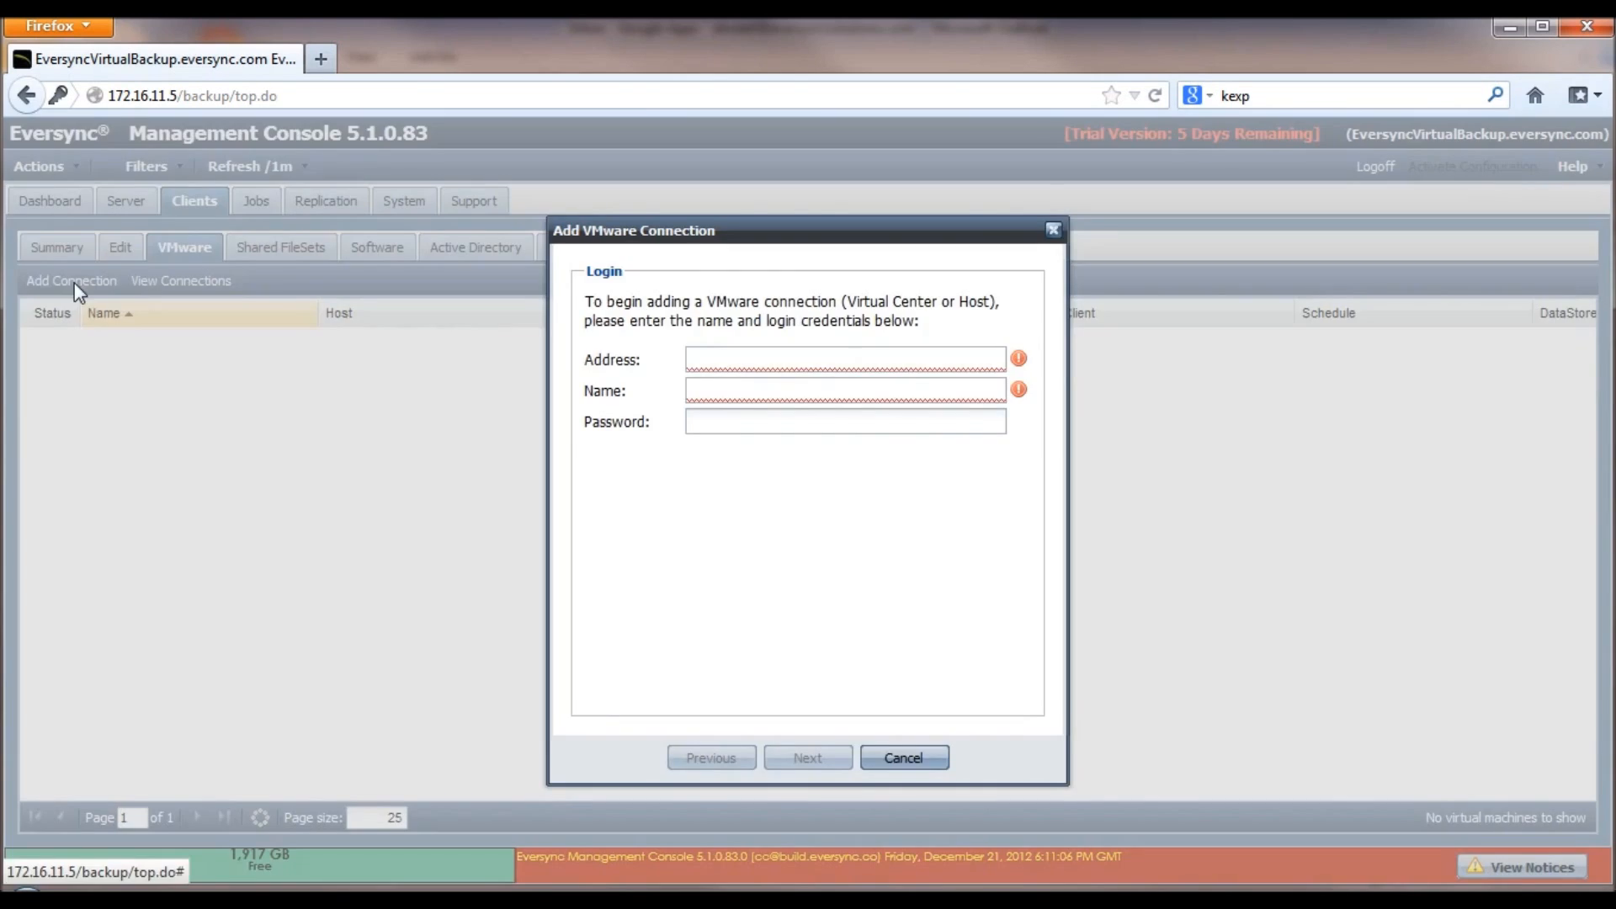
pyautogui.click(713, 354)
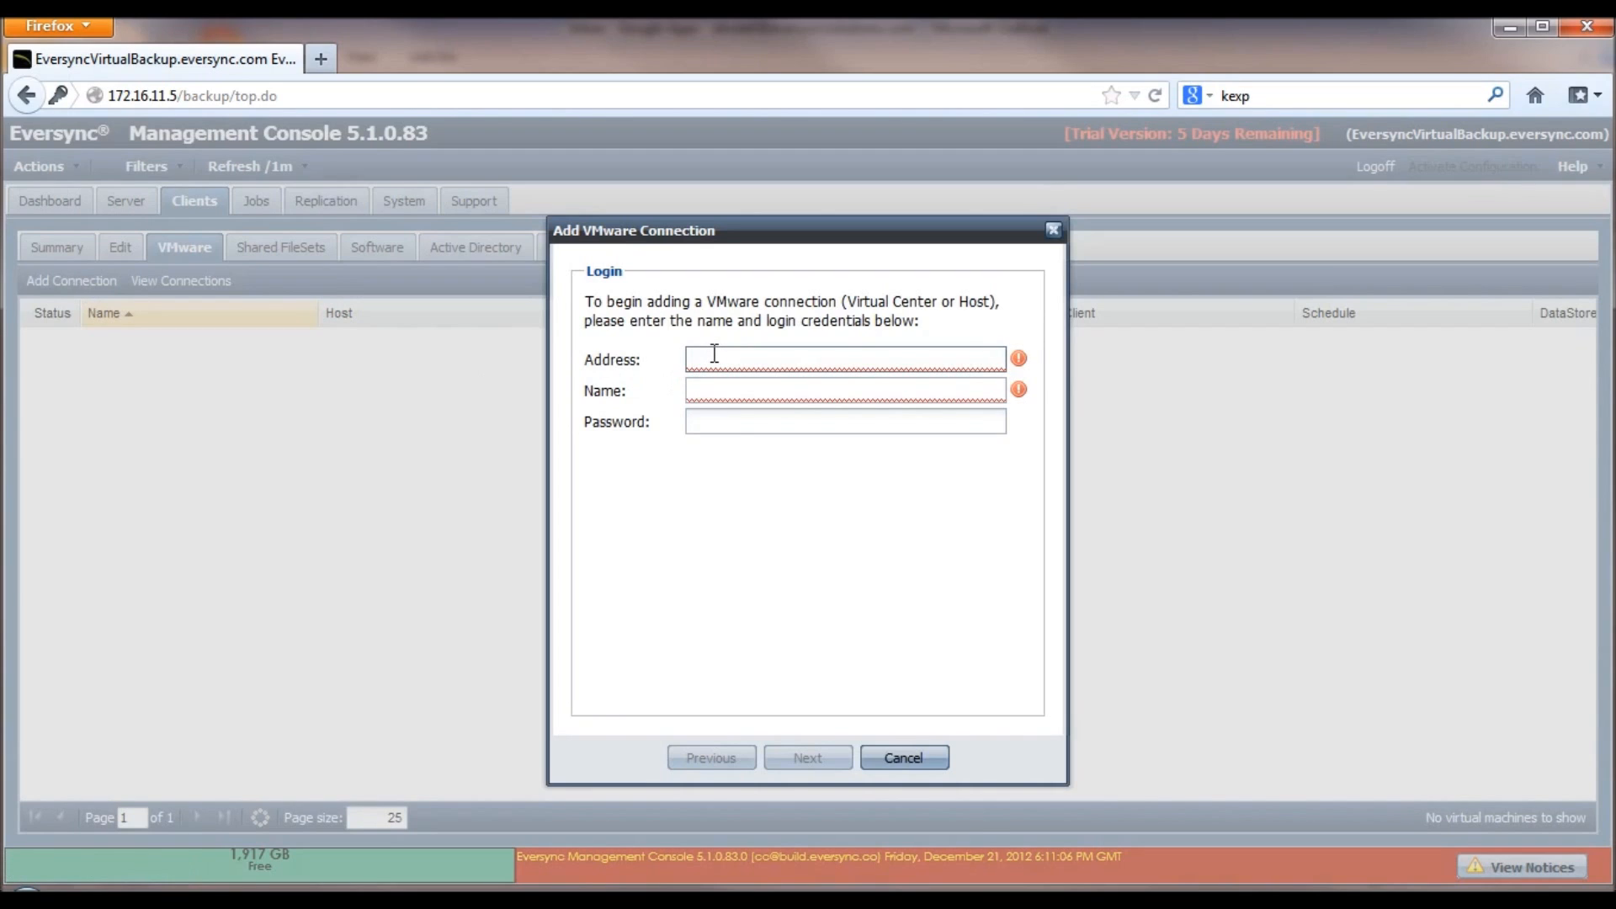
pyautogui.write('172.16.11.20')
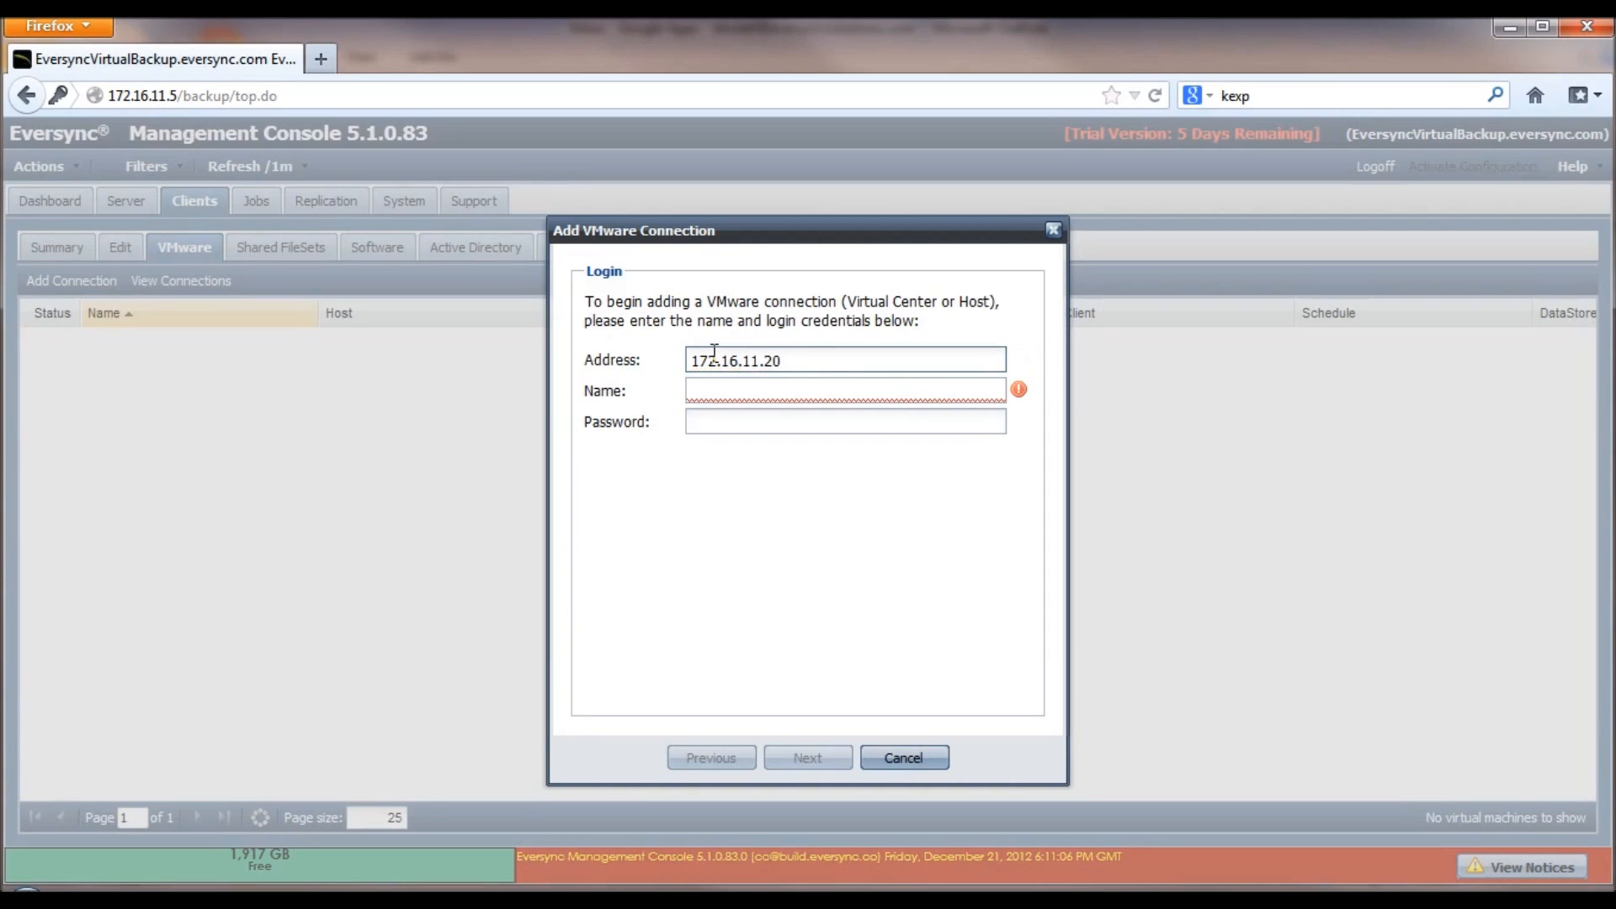
pyautogui.click(731, 388)
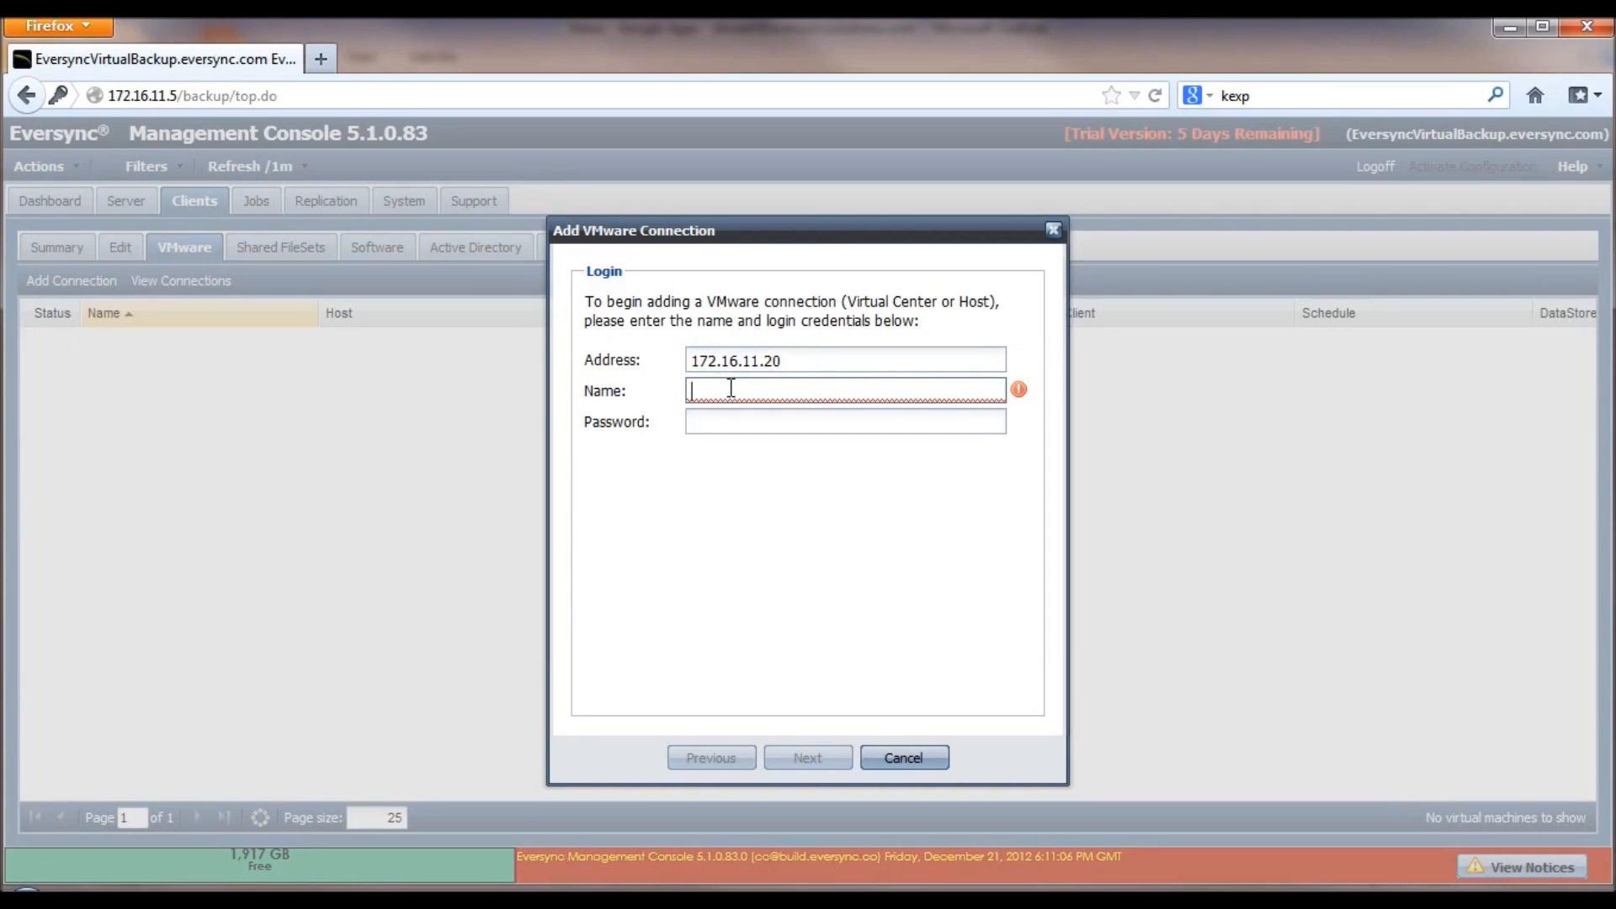
pyautogui.write('root')
pyautogui.press('Tab')
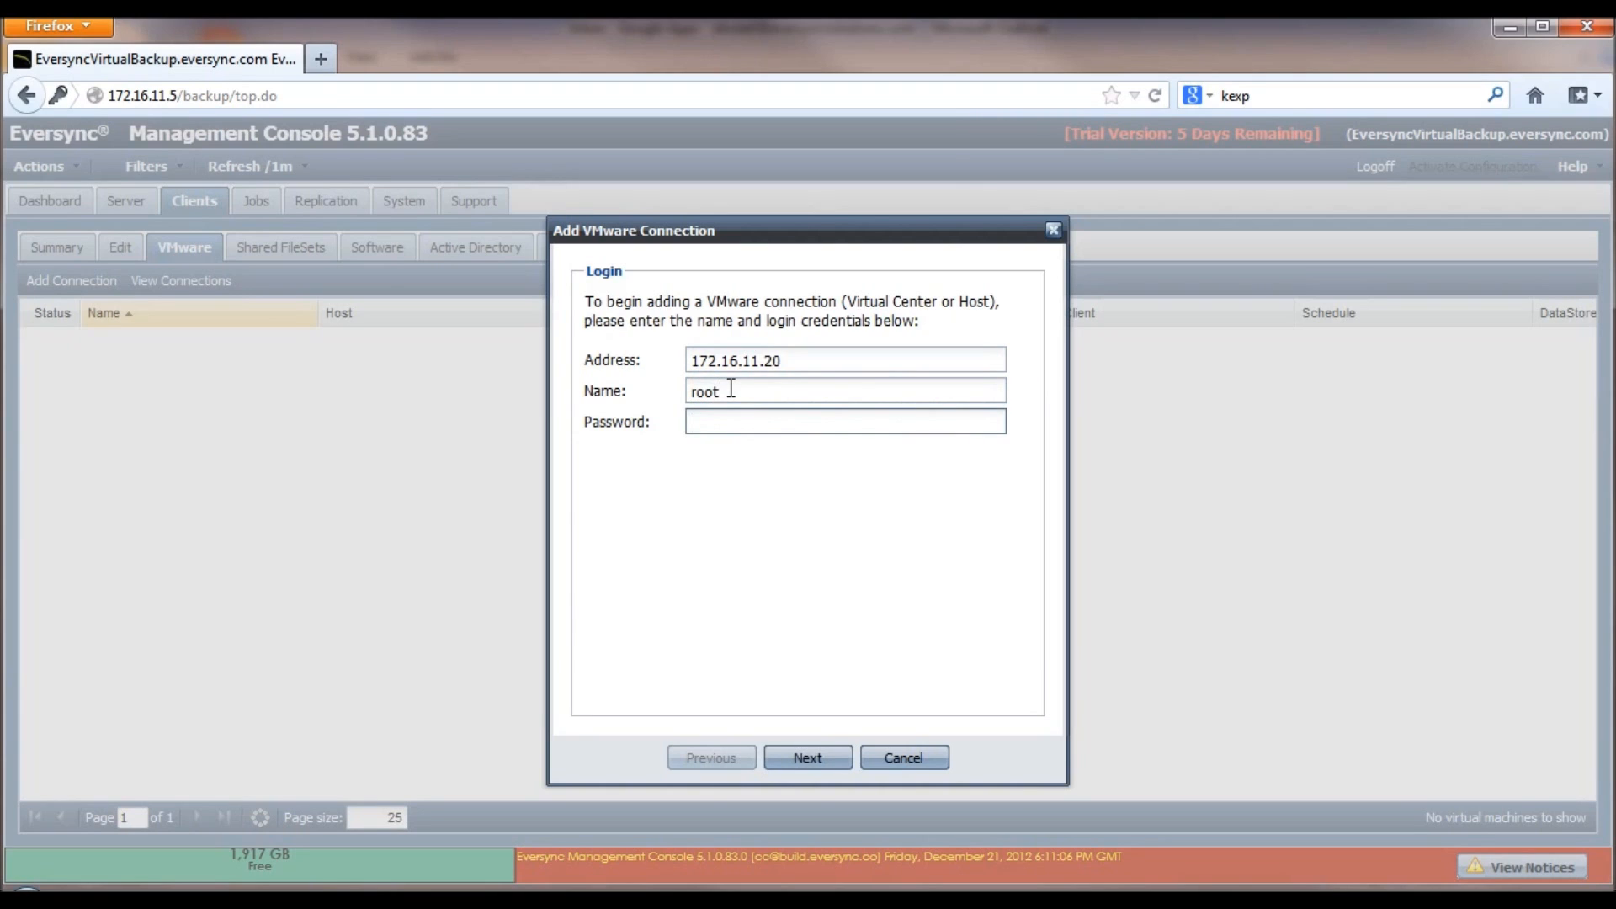
pyautogui.write('password')
pyautogui.click(827, 762)
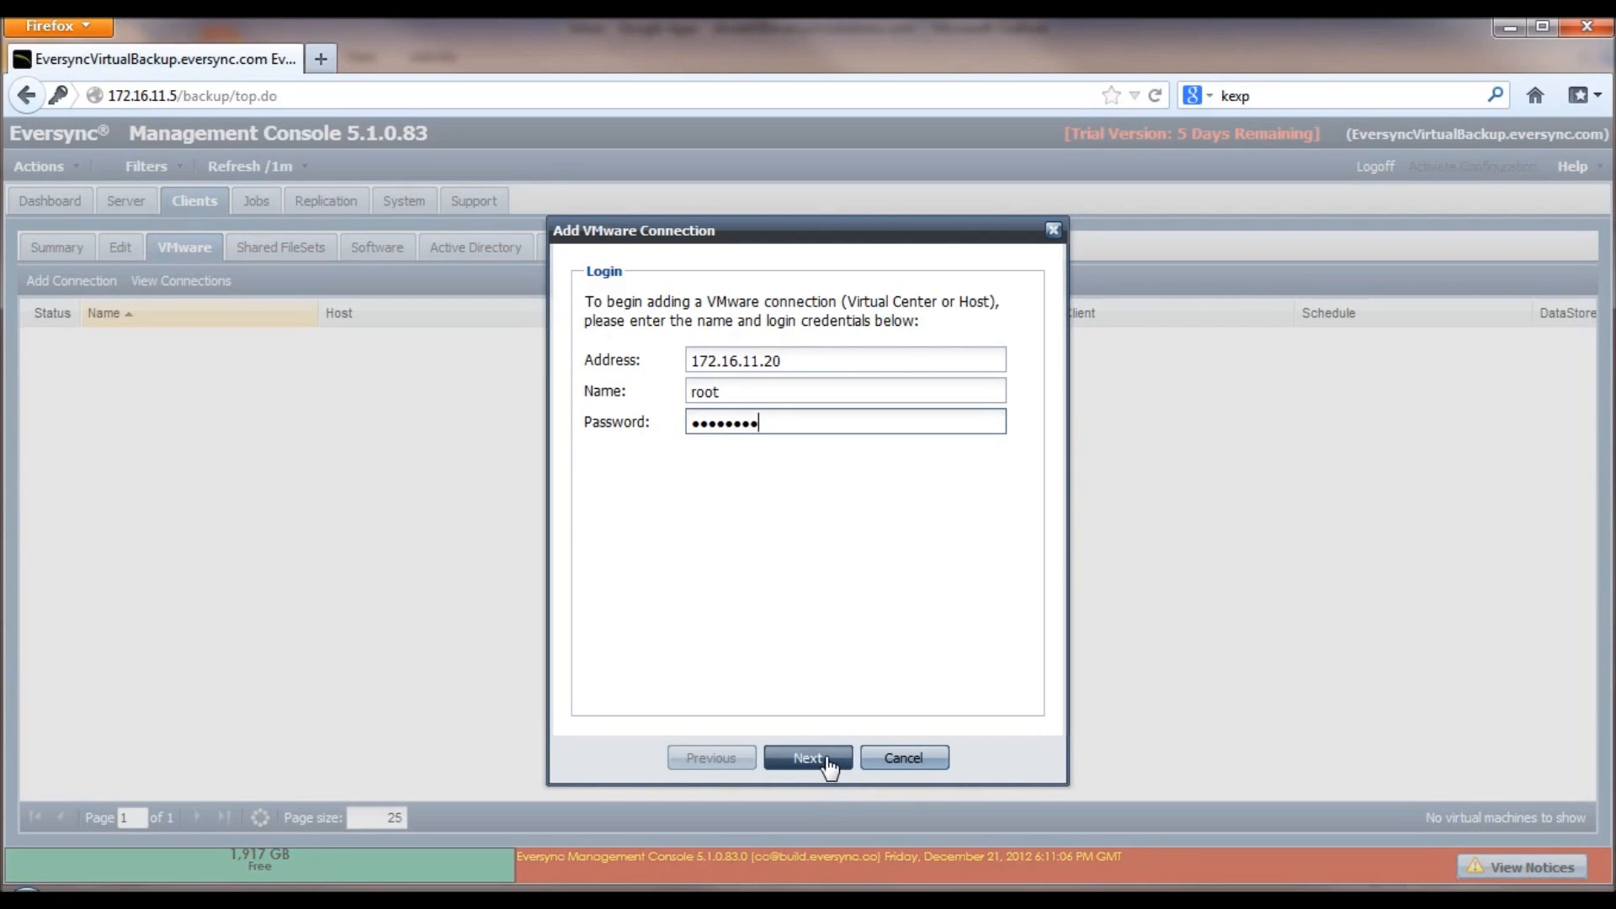
pyautogui.click(829, 770)
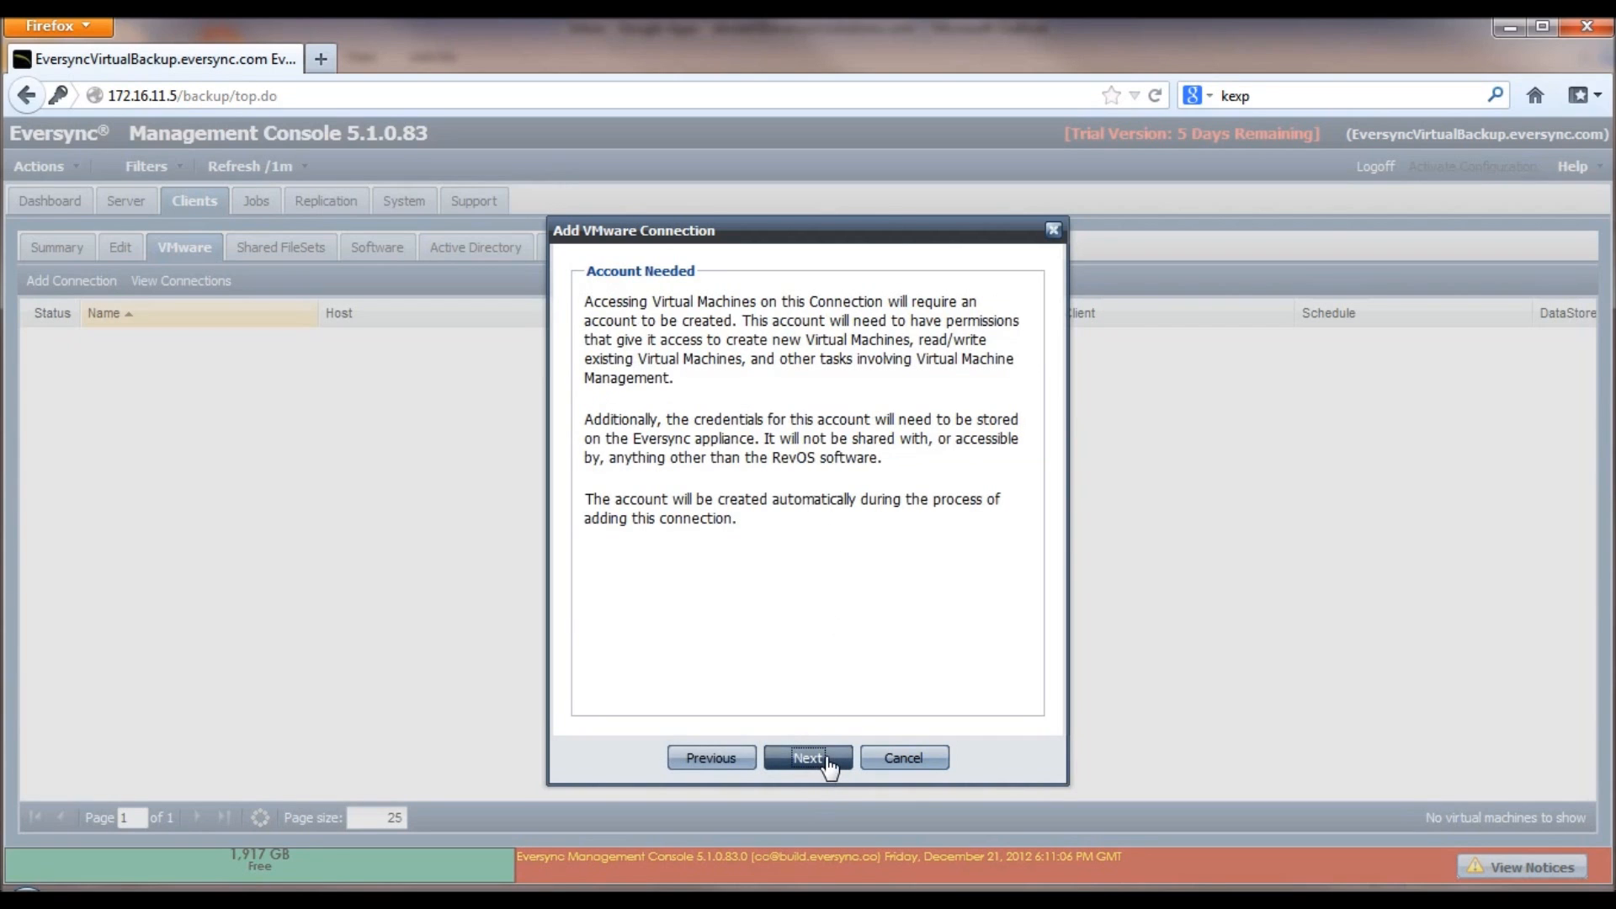
# Step: Finish the 172.16.11.20 connection without auto-registration, listing its 11 unregistered machines
pyautogui.click(827, 761)
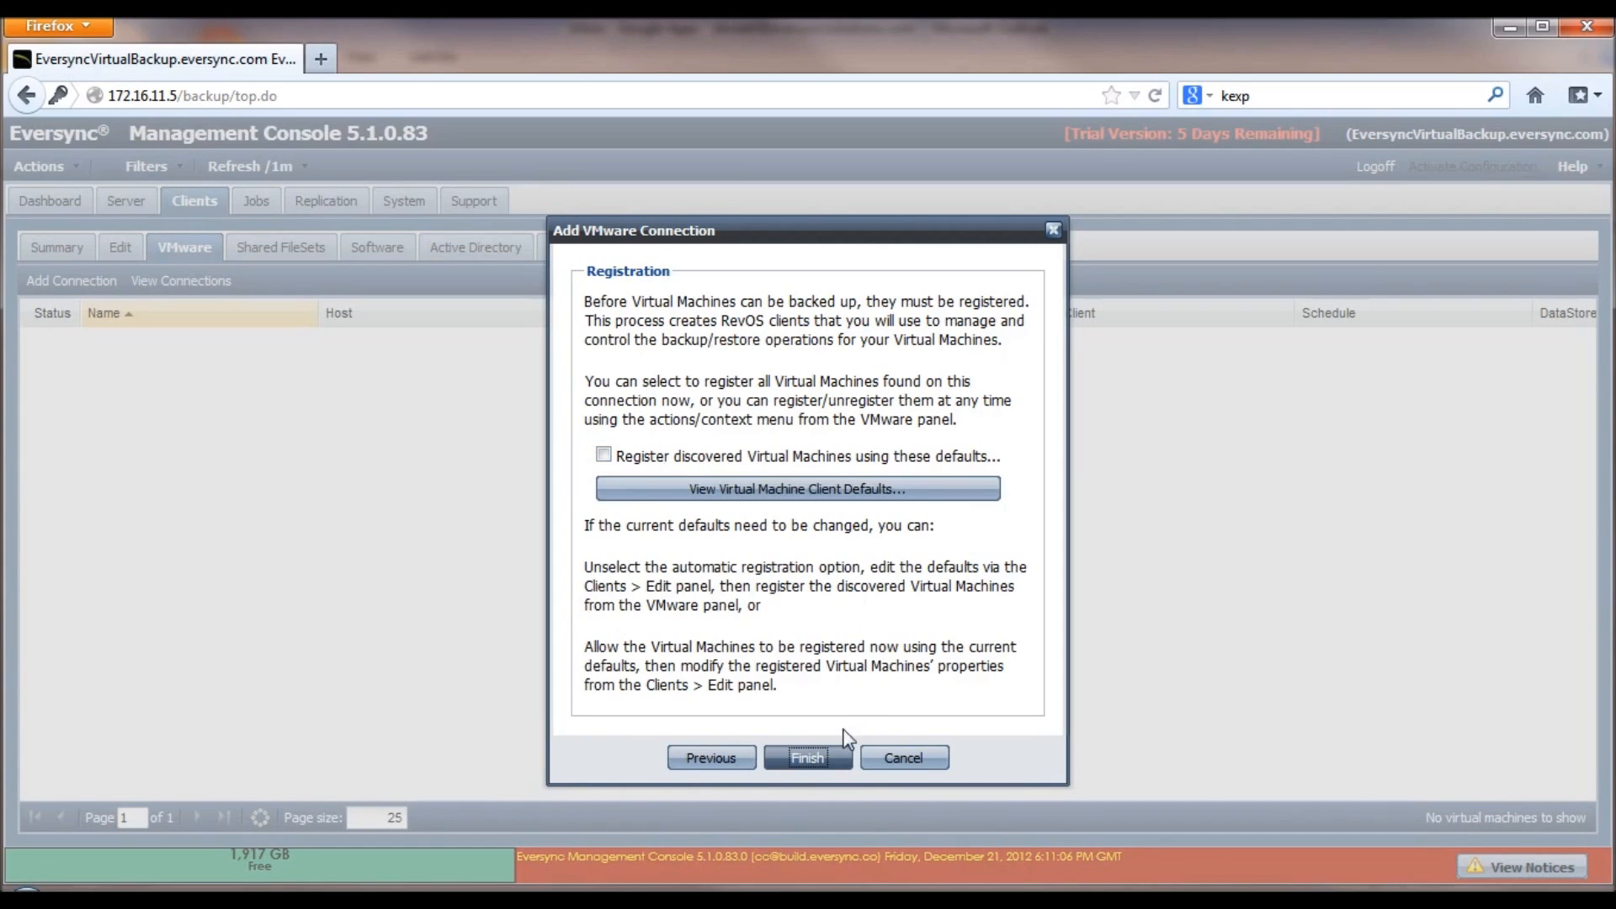
pyautogui.click(827, 759)
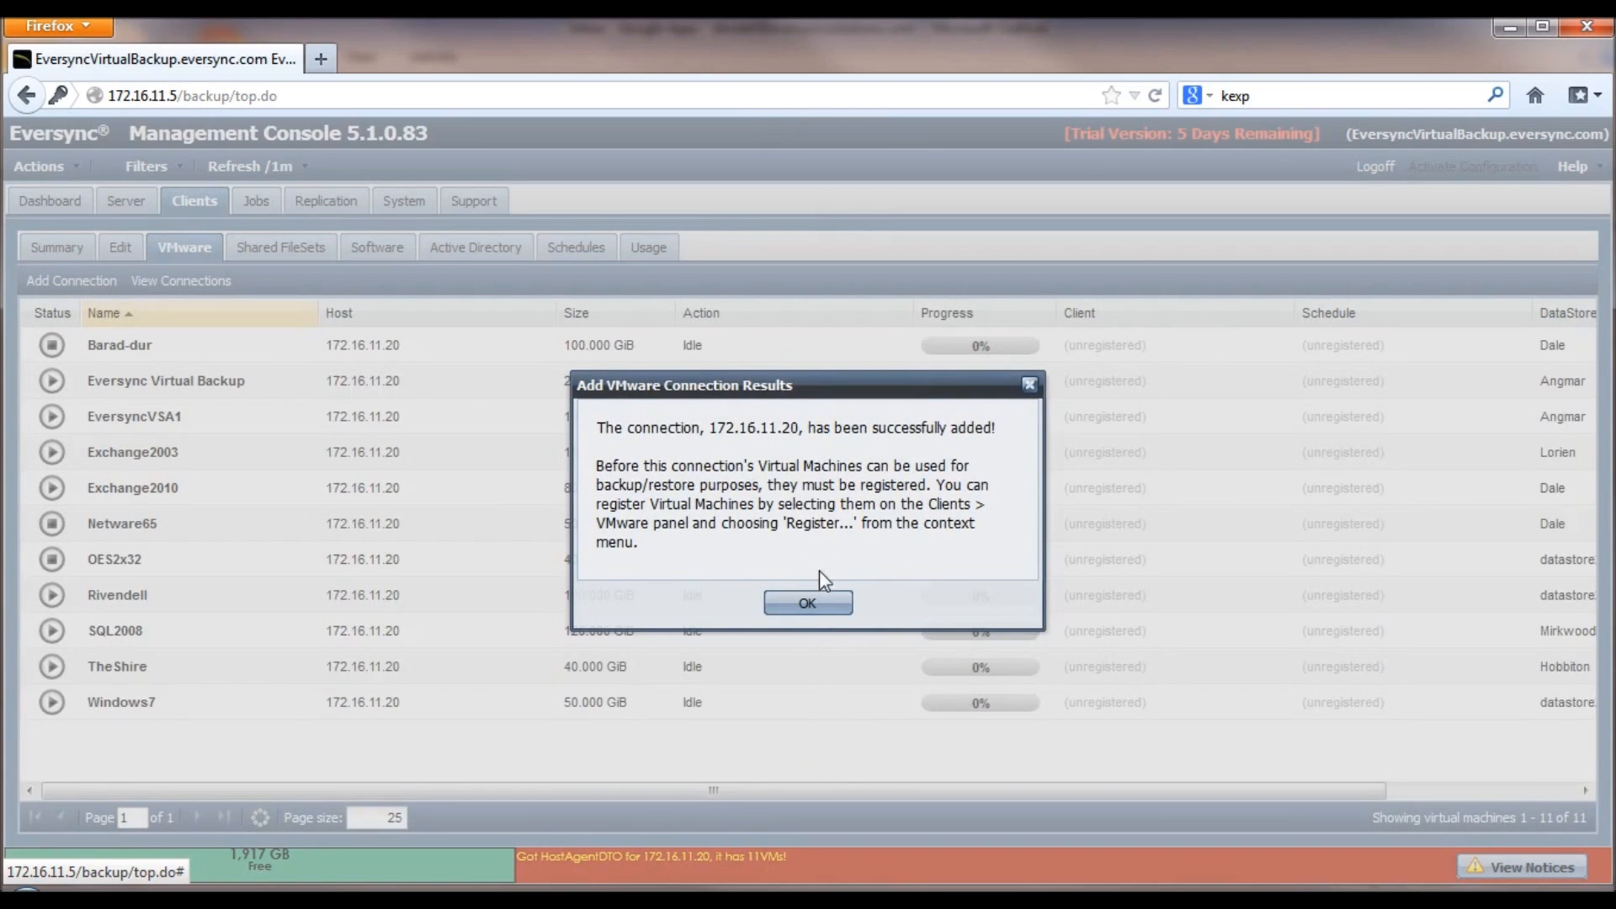
# Step: Dismiss the success message and verify 172.16.11.20 is connected and enabled with 11 machines
pyautogui.click(827, 602)
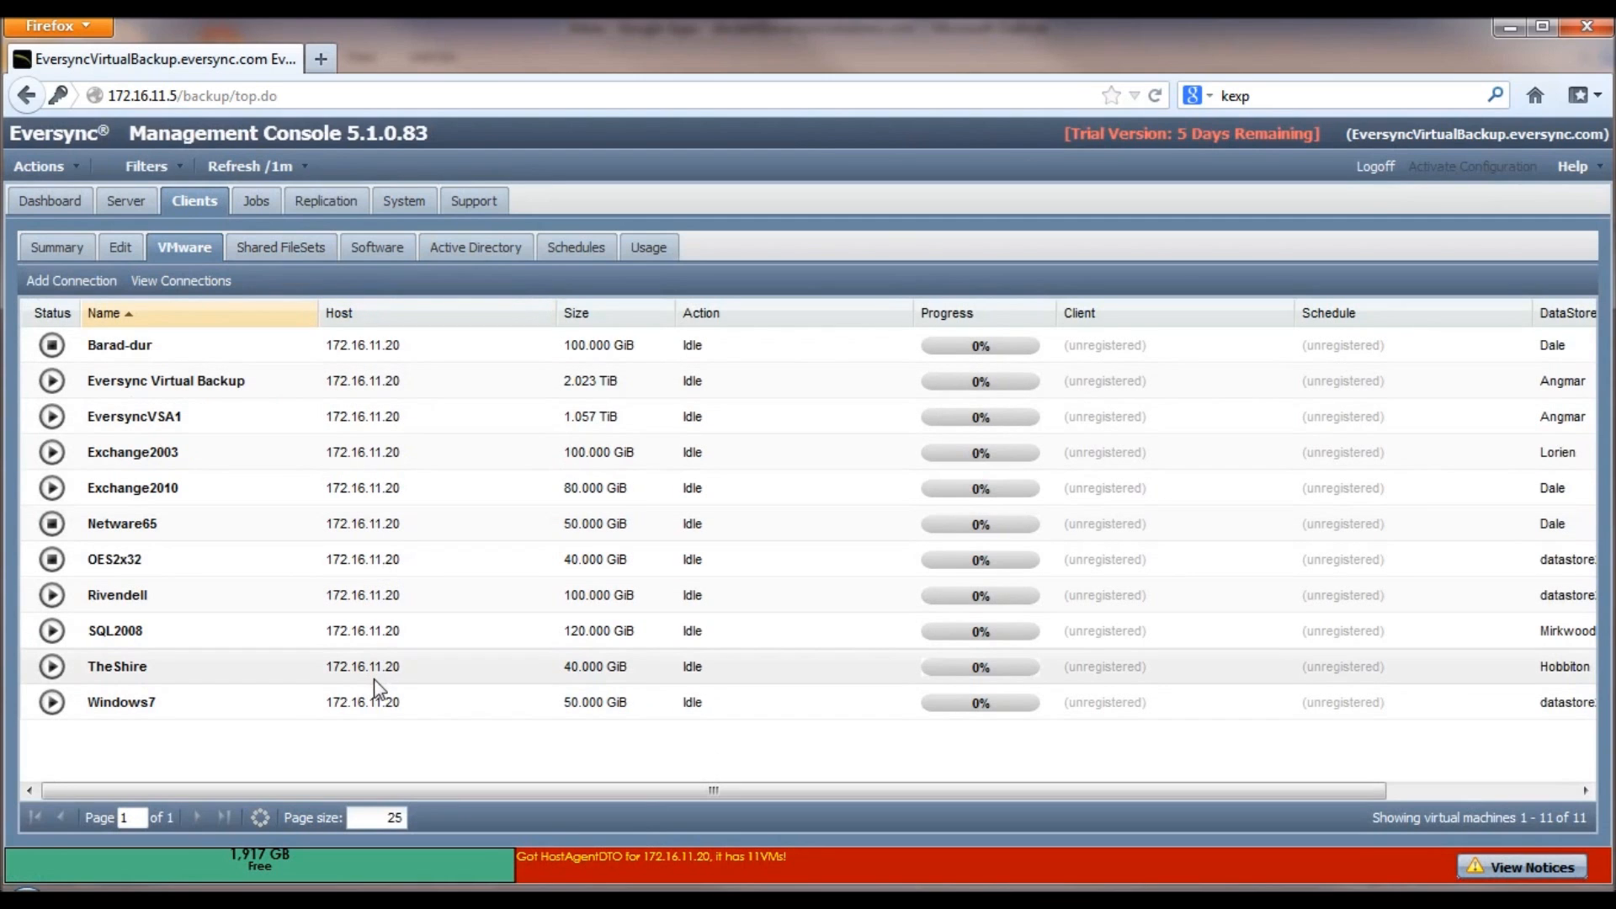
pyautogui.click(205, 287)
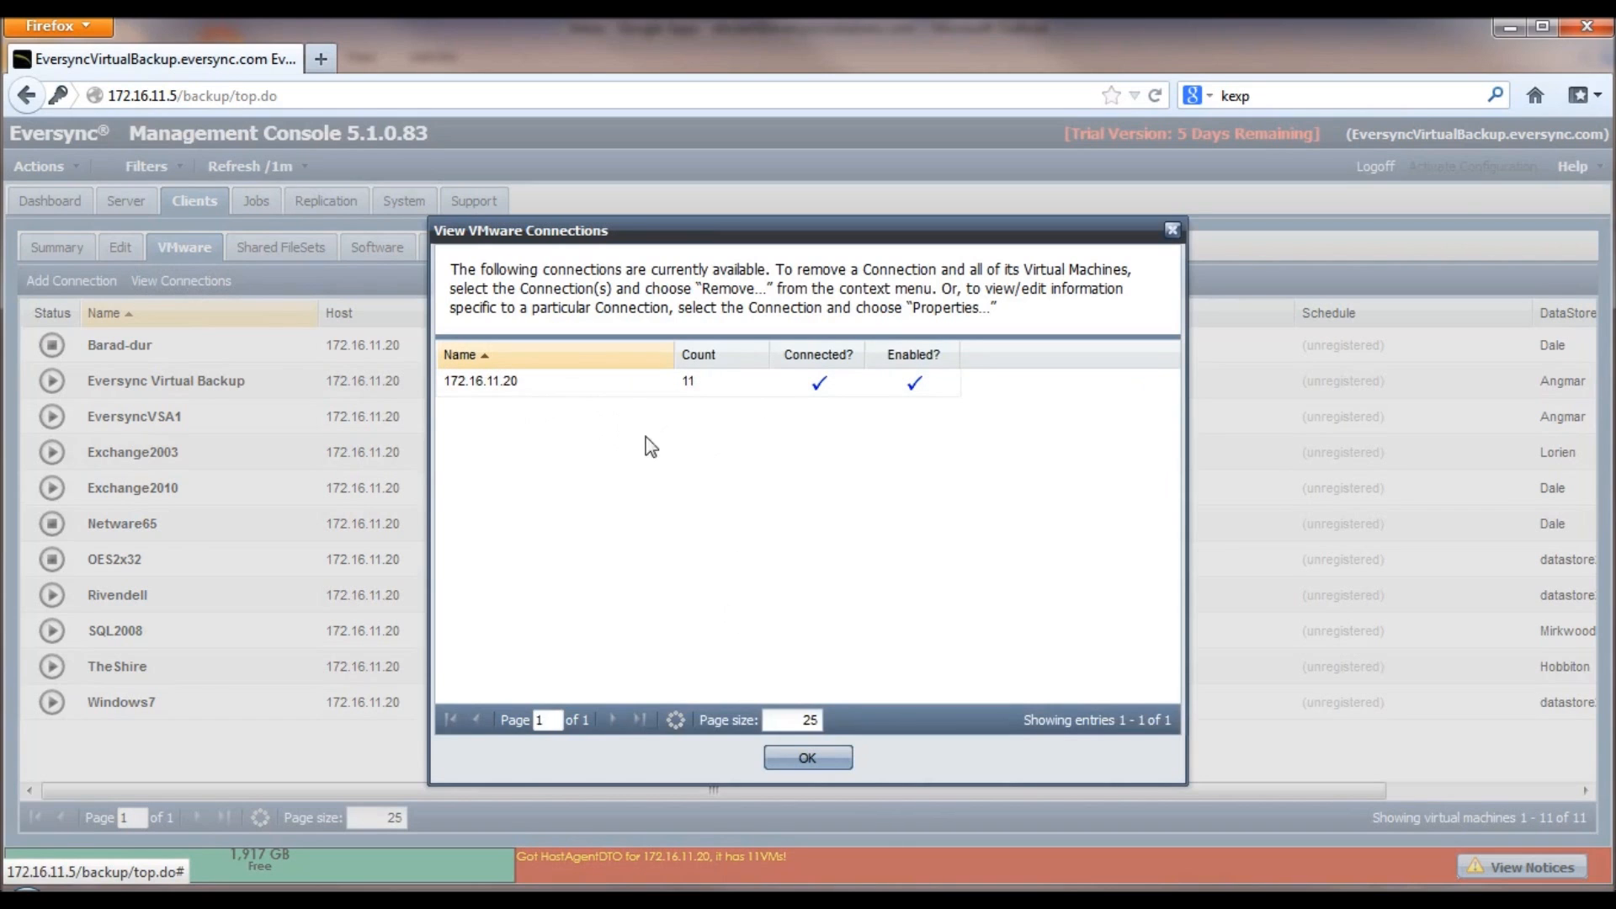
pyautogui.click(810, 760)
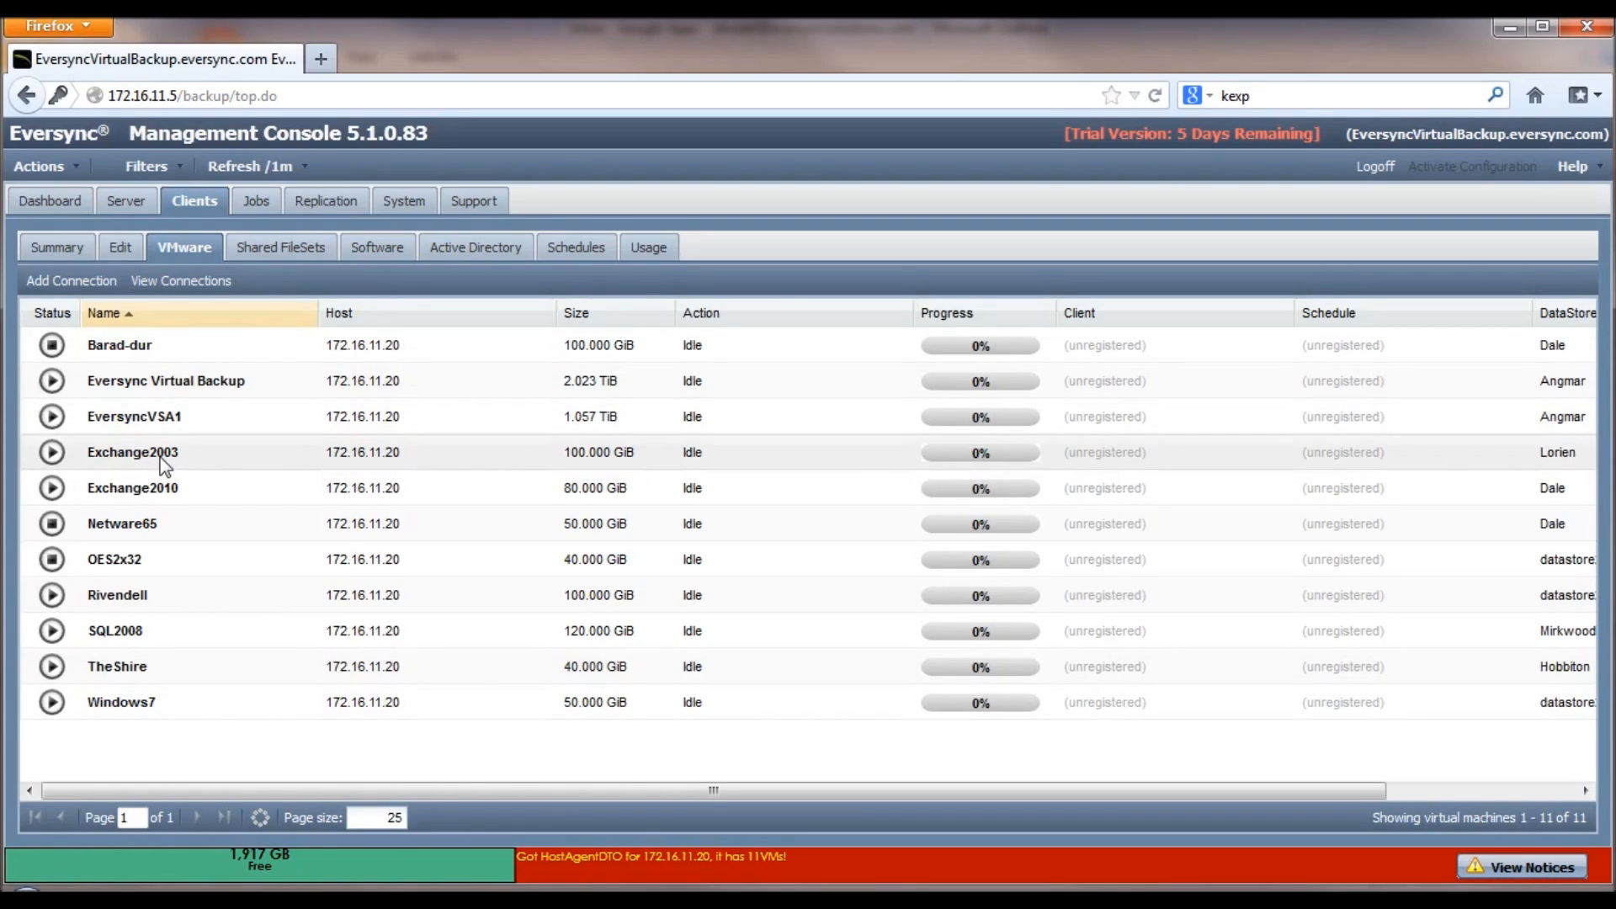
# Step: Check the client Summary, return to the VMware list, and bring up Exchange2003's actions menu
pyautogui.click(52, 249)
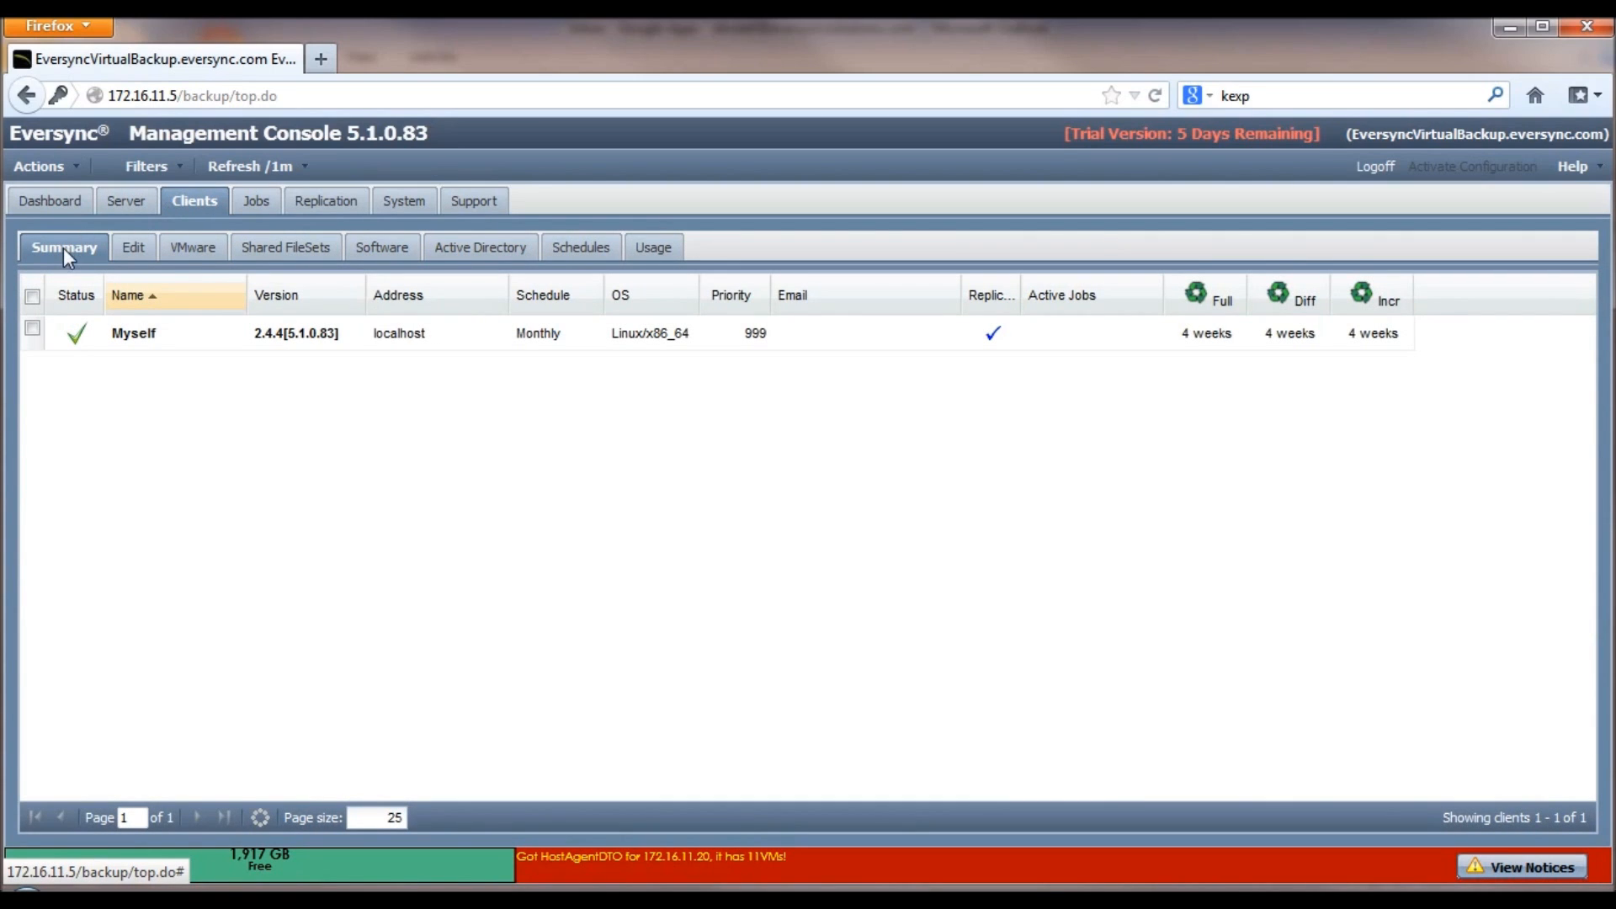
pyautogui.click(192, 250)
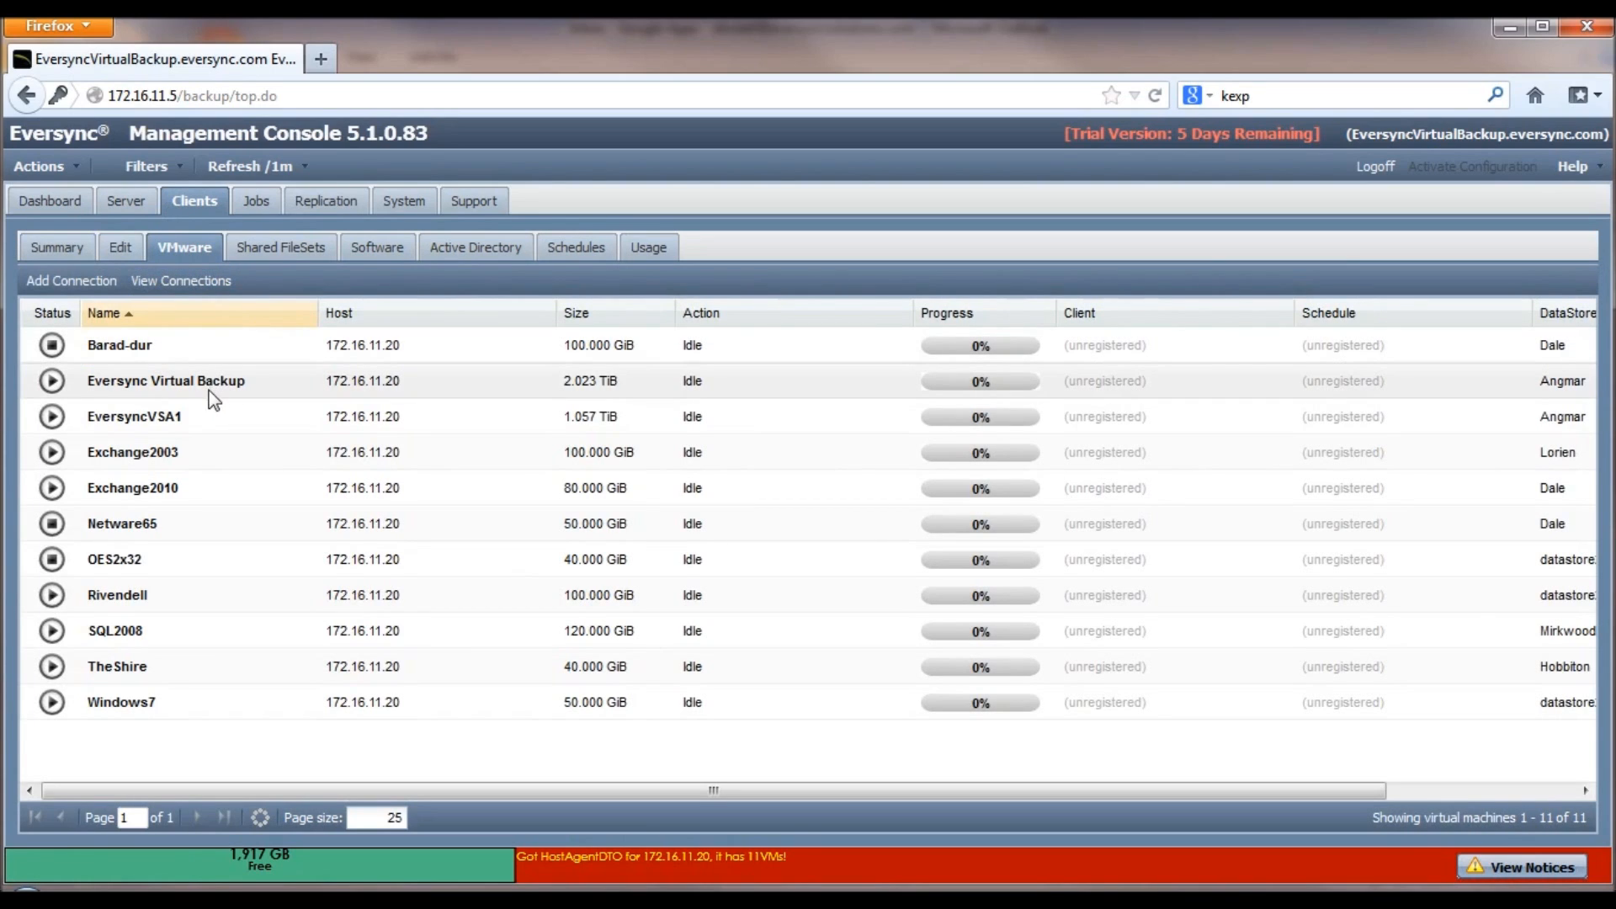
pyautogui.rightClick(194, 457)
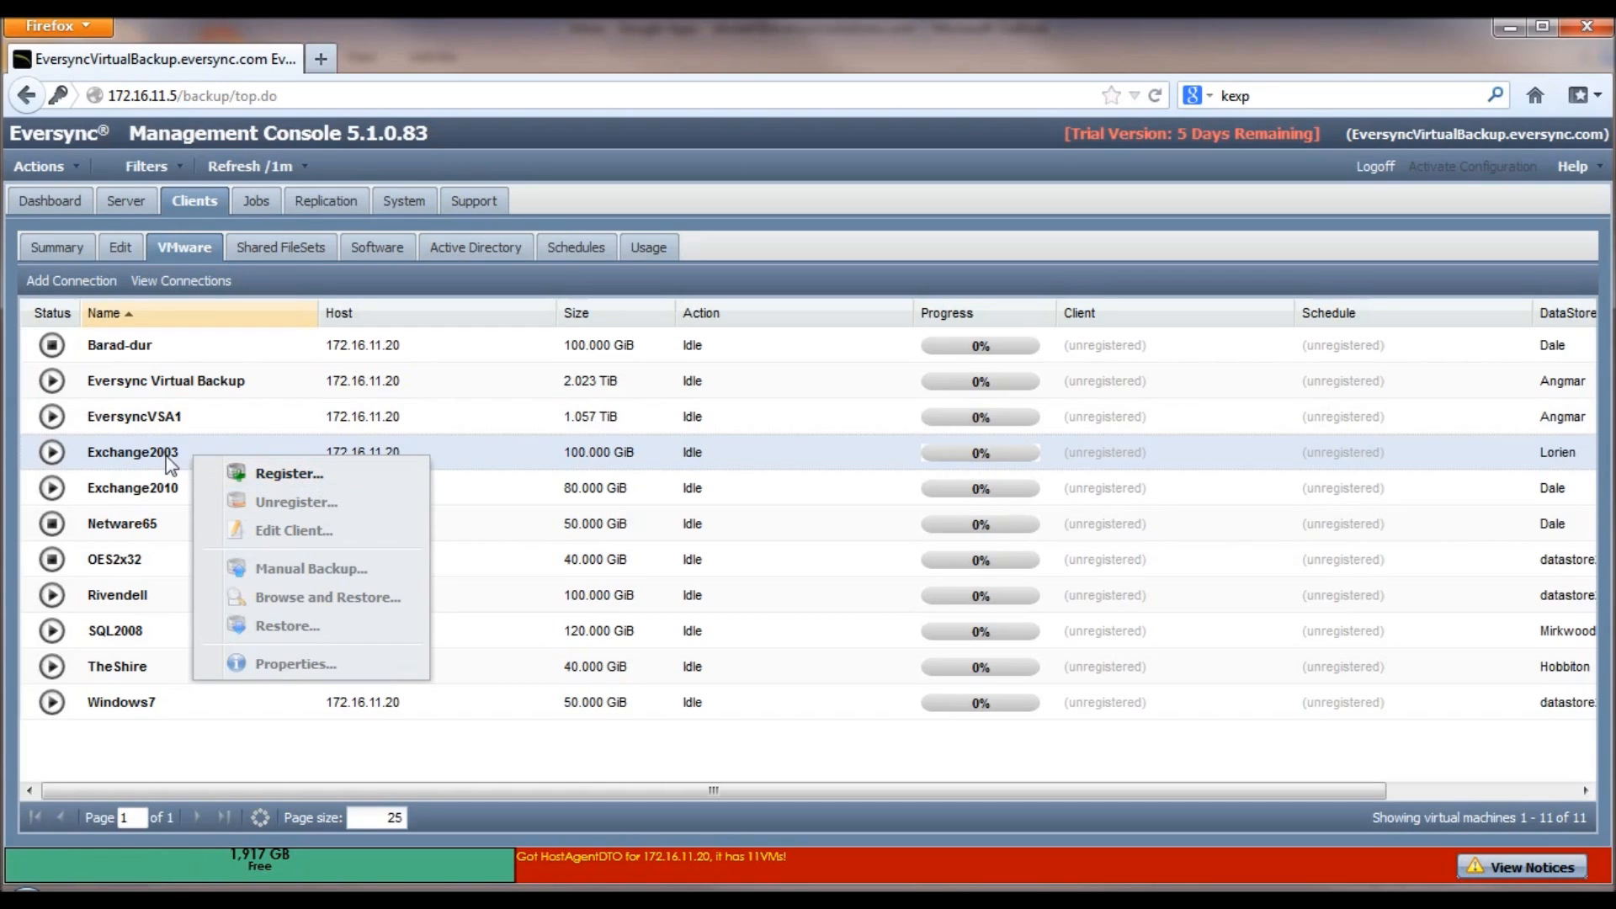
# Step: Register Exchange2003 as backup client Exchange2003+VM on the VM schedule and close the results
pyautogui.rightClick(449, 455)
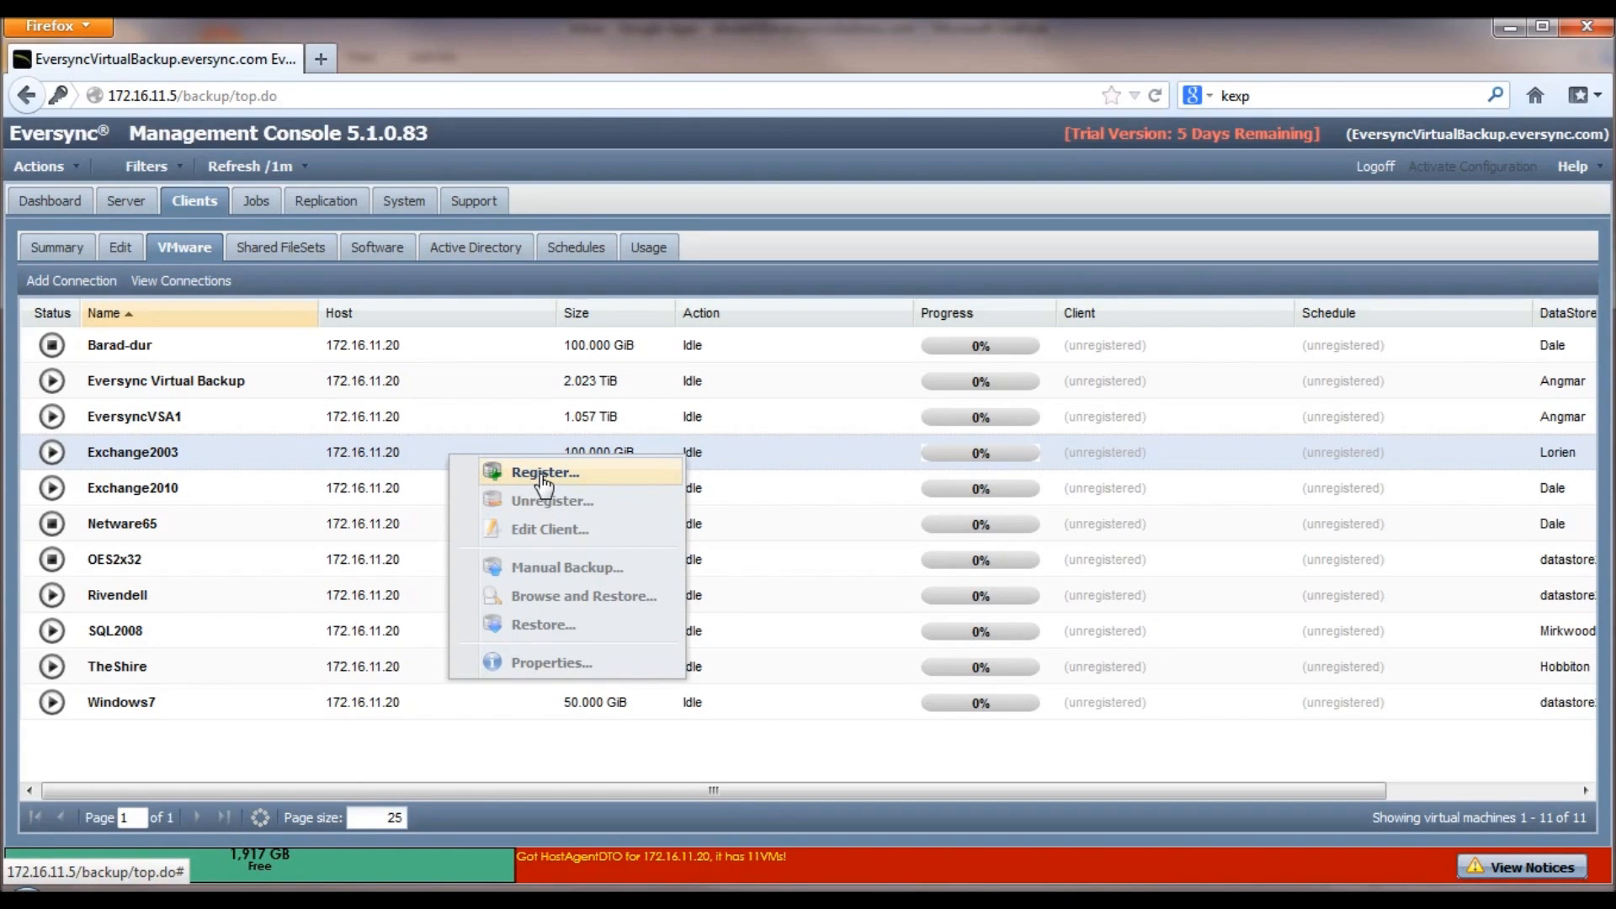
pyautogui.click(543, 479)
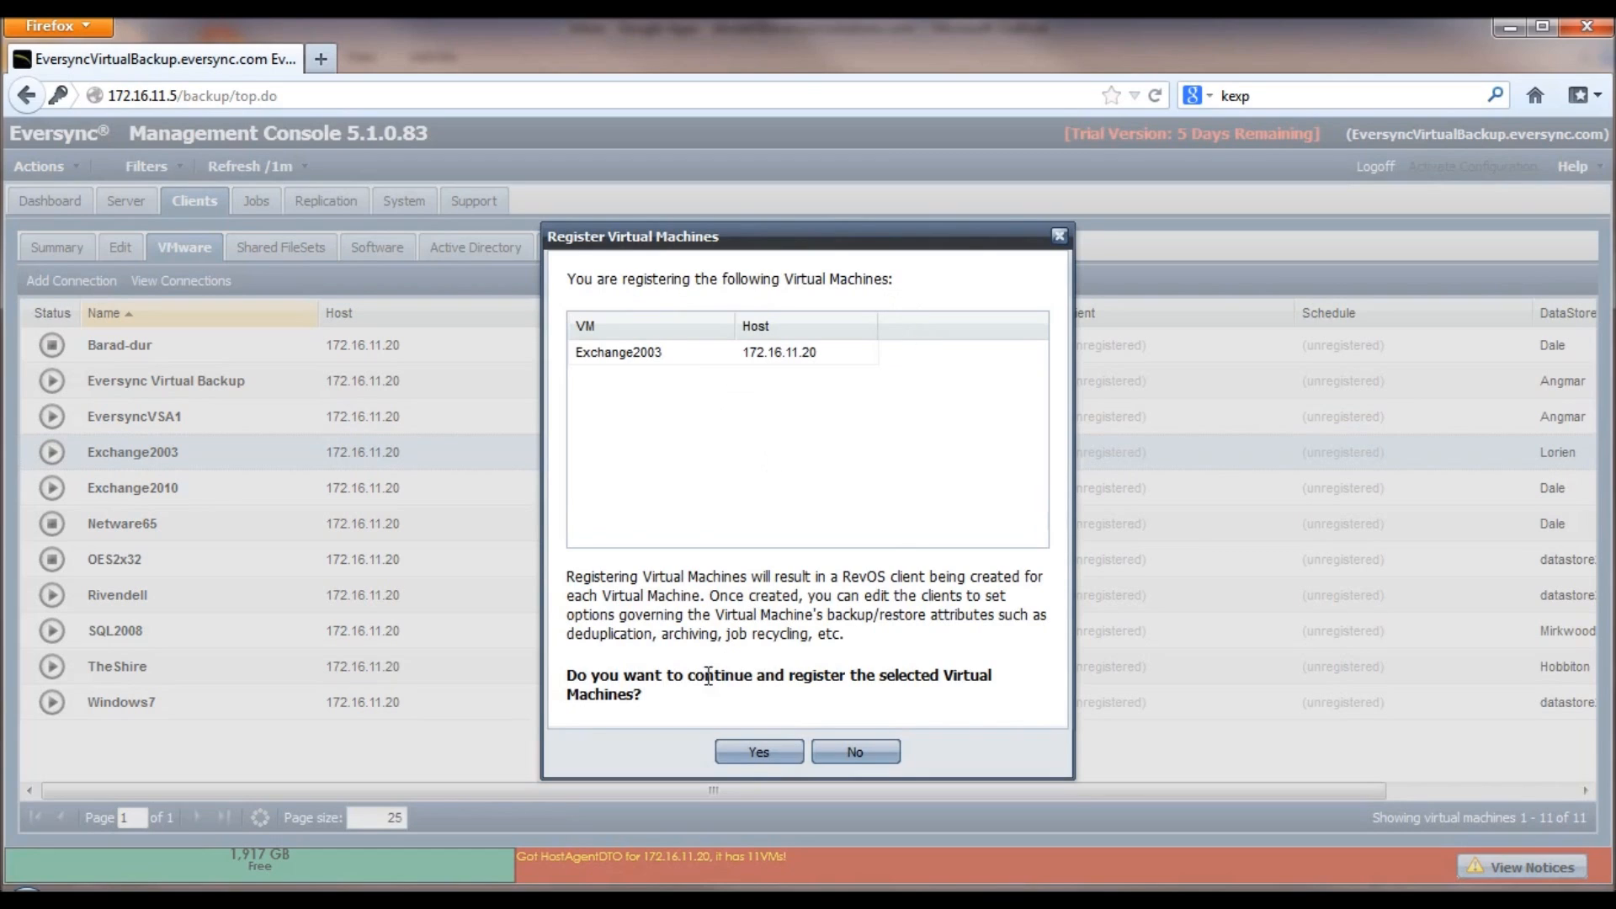
pyautogui.click(760, 757)
pyautogui.click(760, 754)
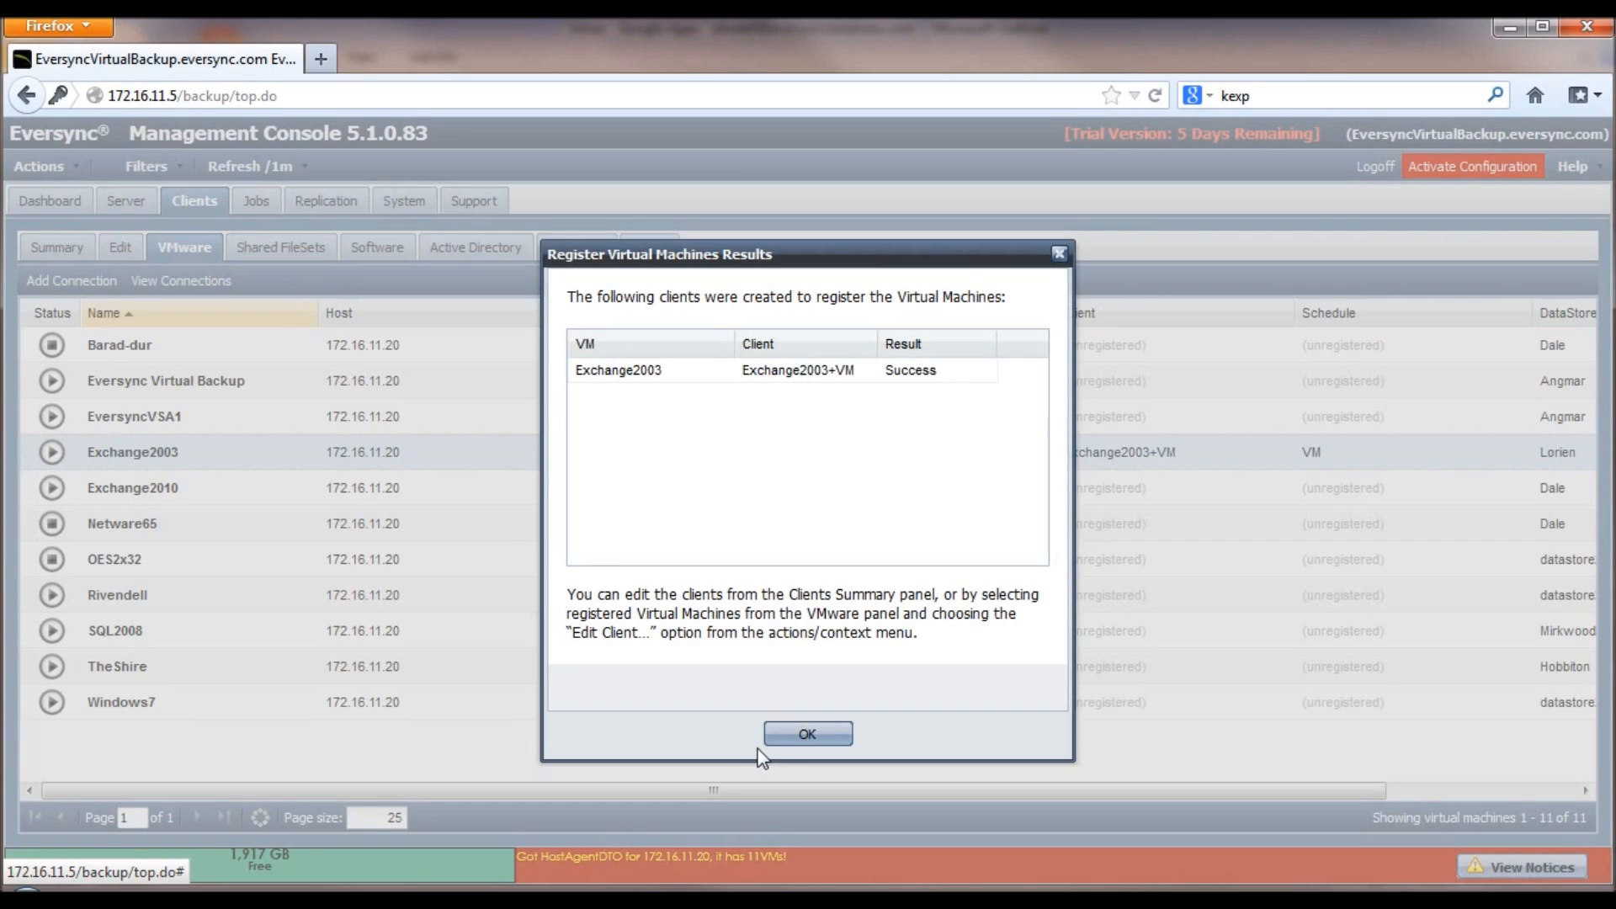
pyautogui.click(808, 735)
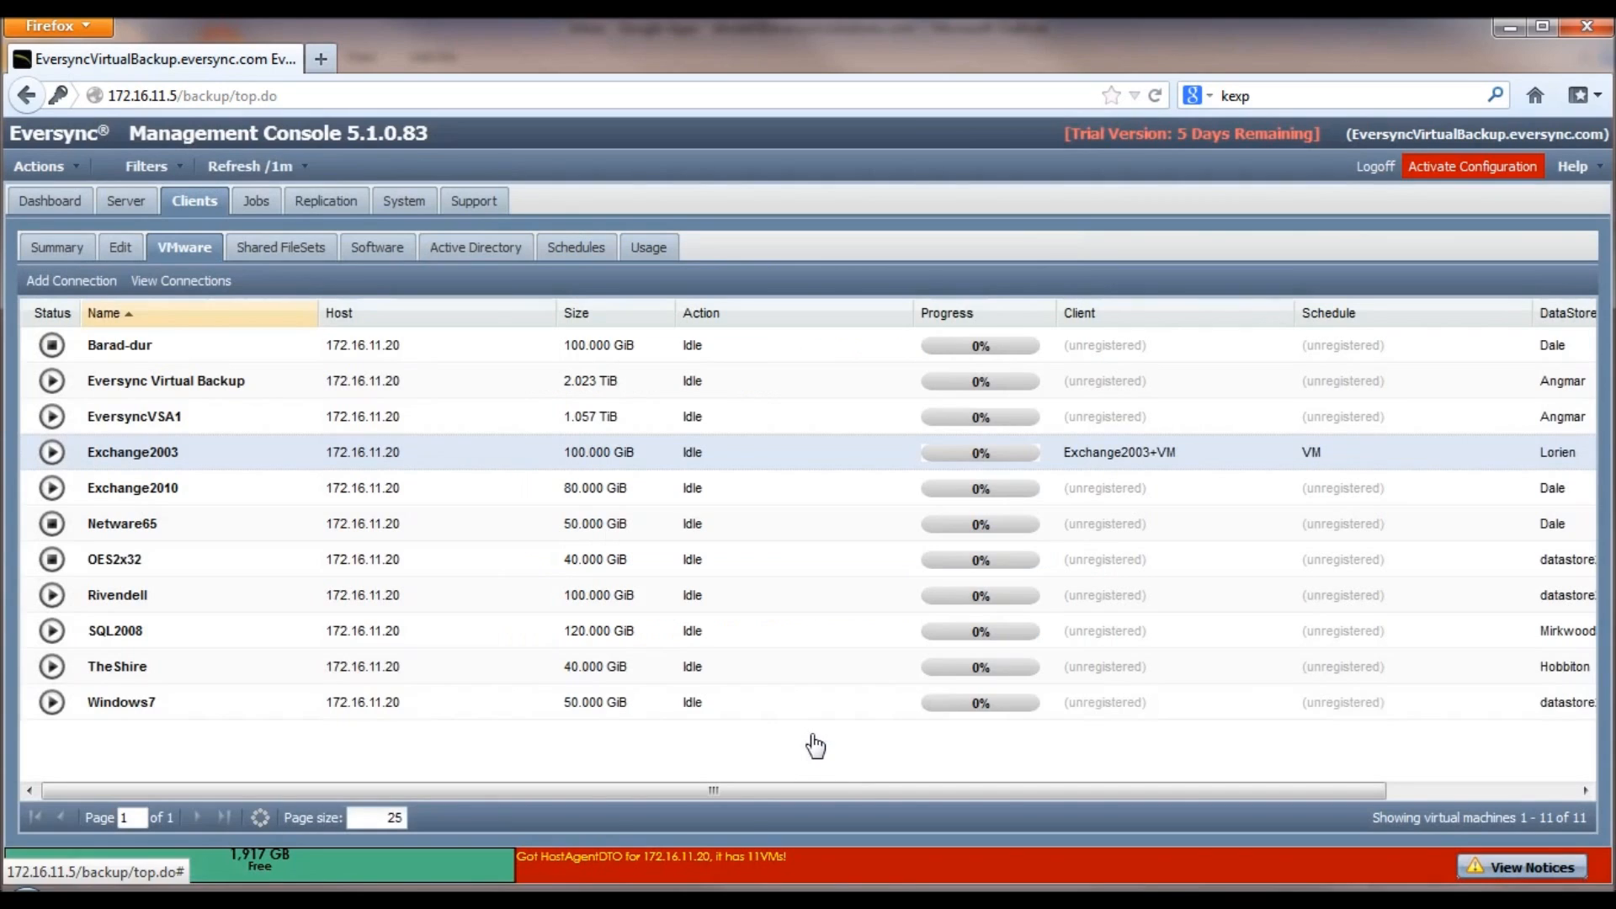
pyautogui.click(55, 252)
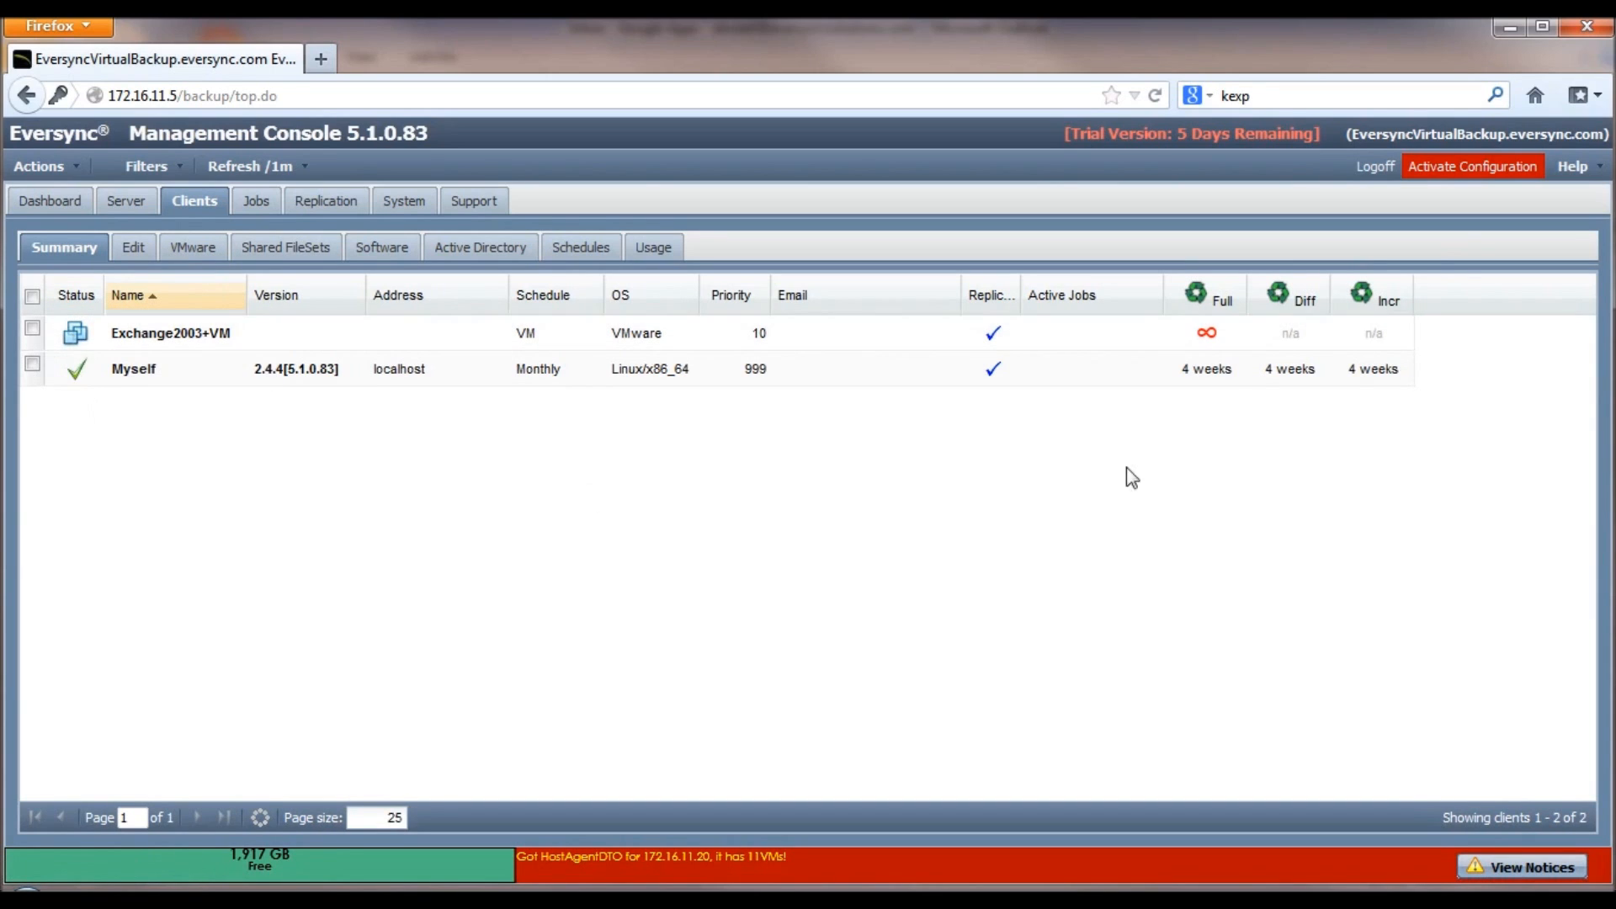
pyautogui.click(1463, 168)
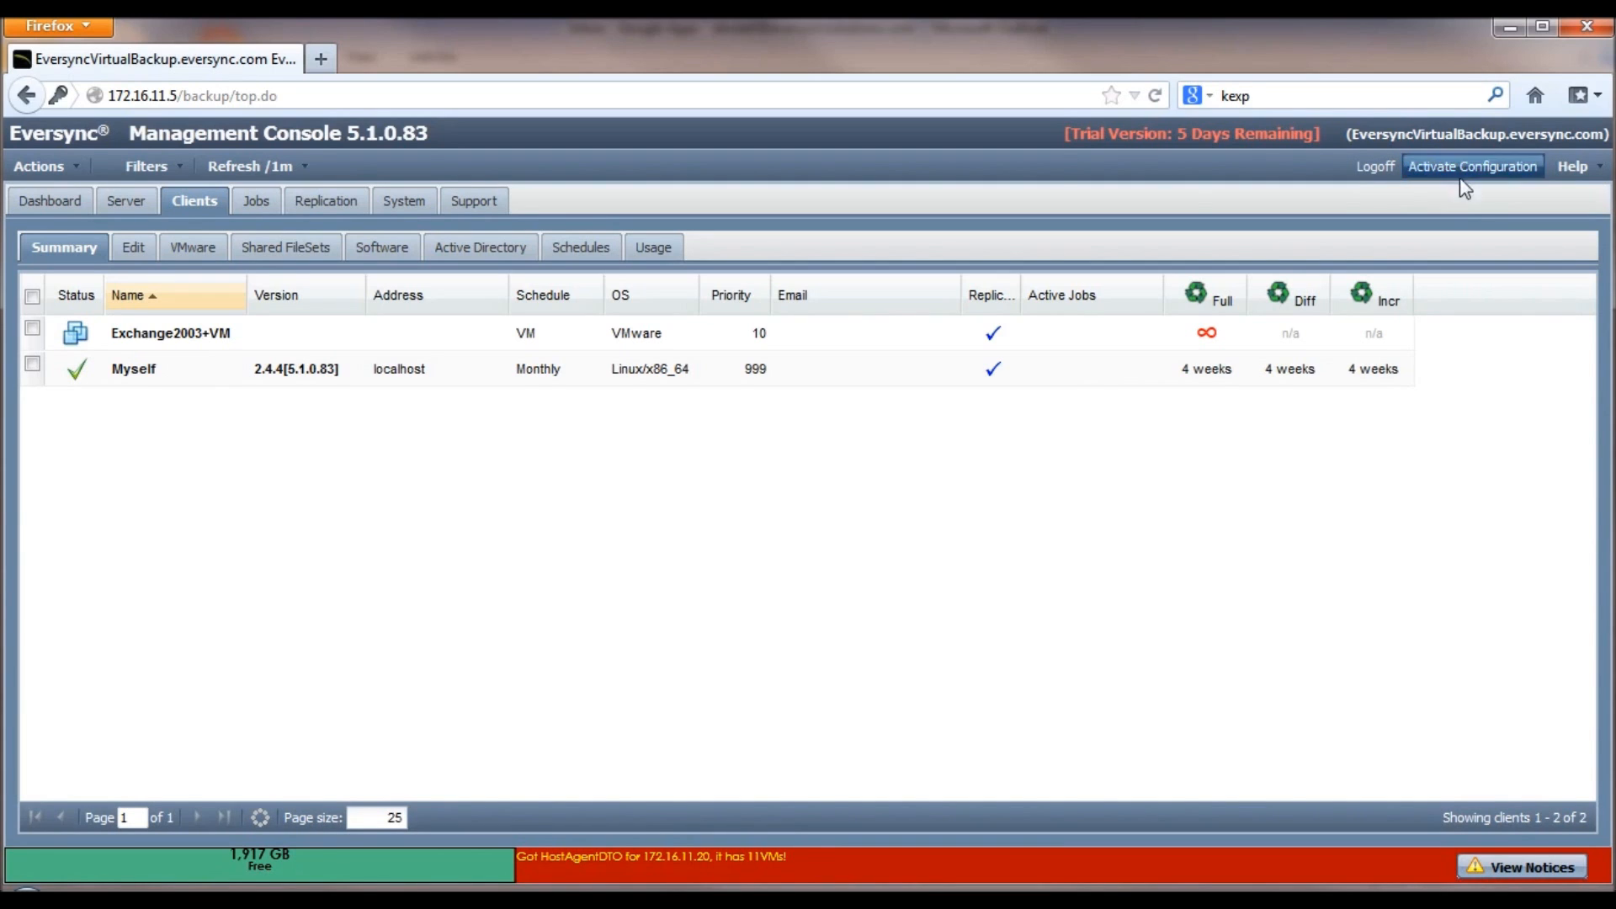
pyautogui.click(200, 258)
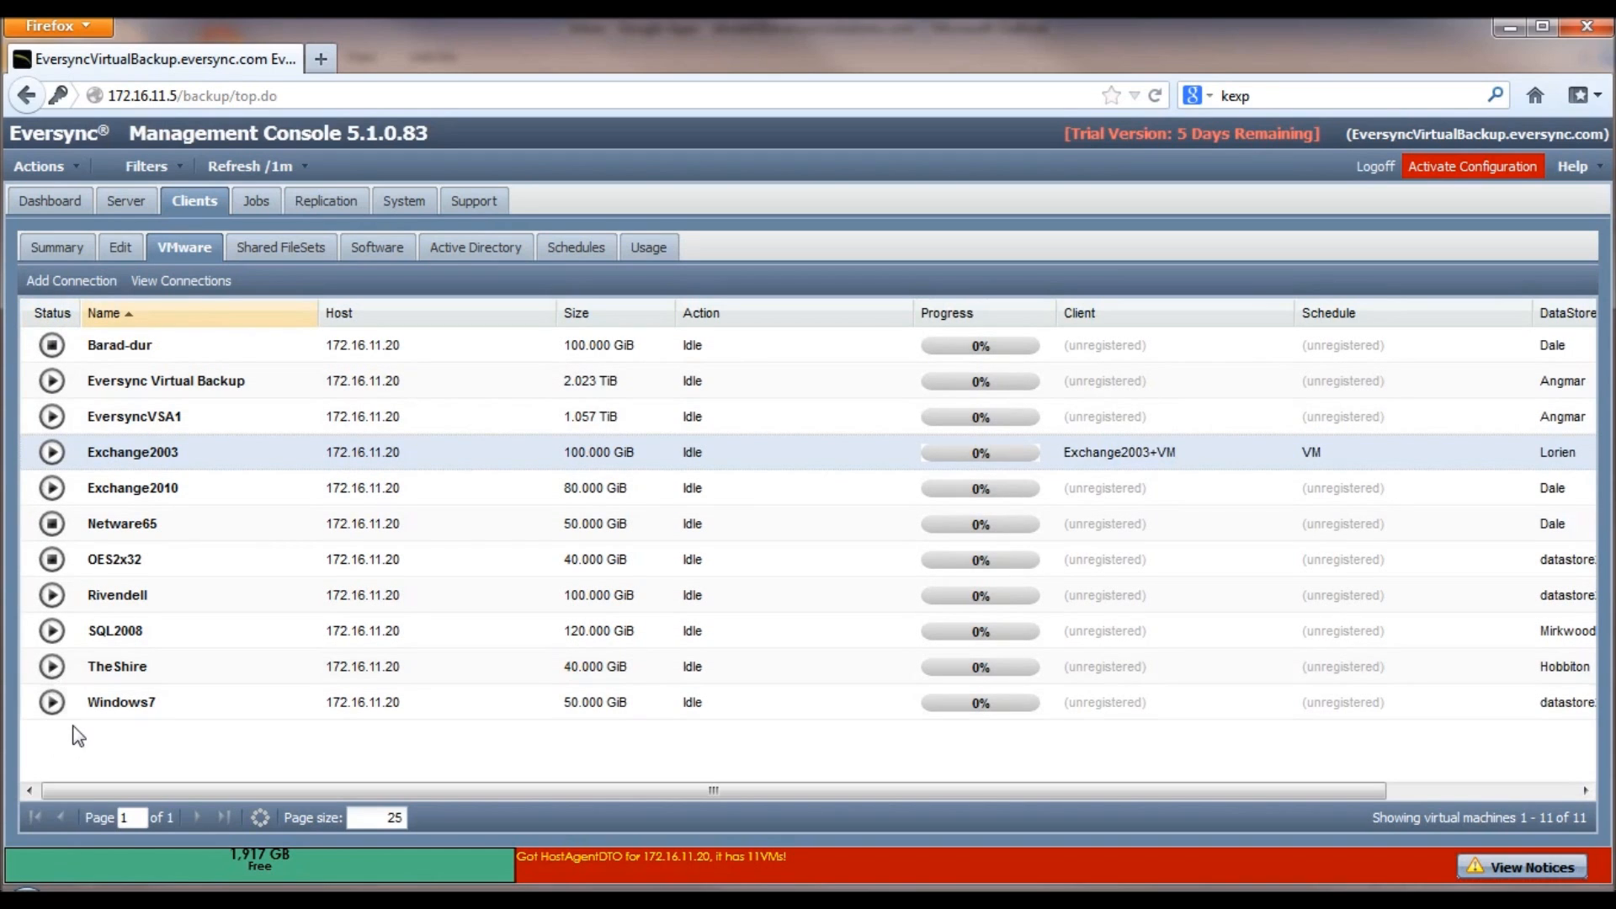
# Step: Register Exchange2010, TheShire, Rivendell and SQL2008 together on schedule VM, then view the six-client summary
pyautogui.moveTo(54, 420)
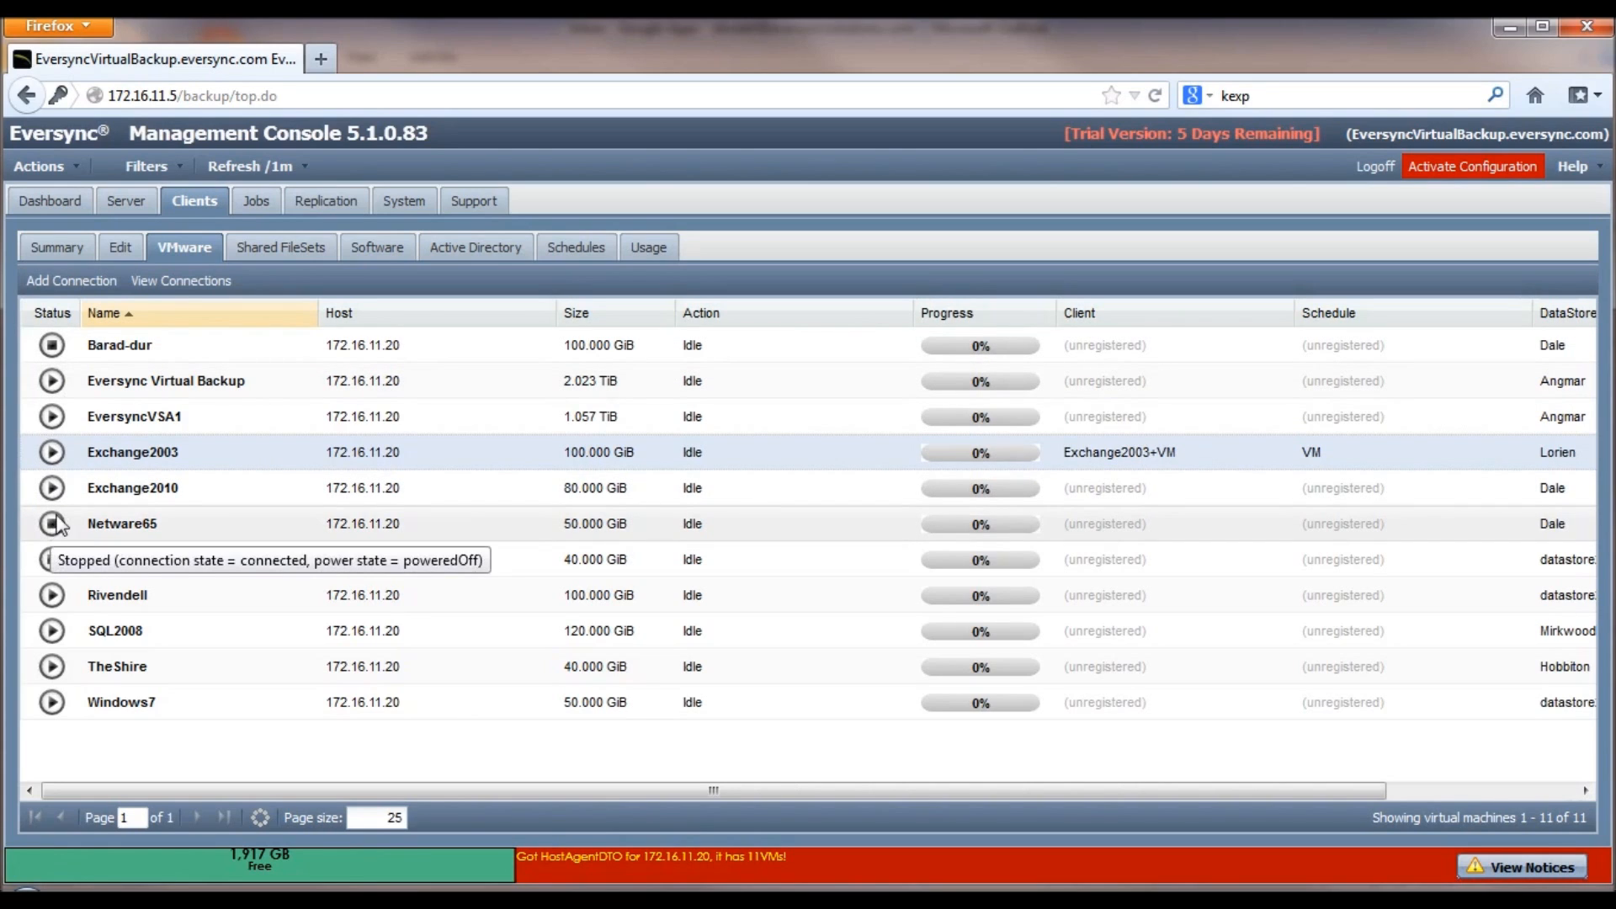
pyautogui.click(193, 493)
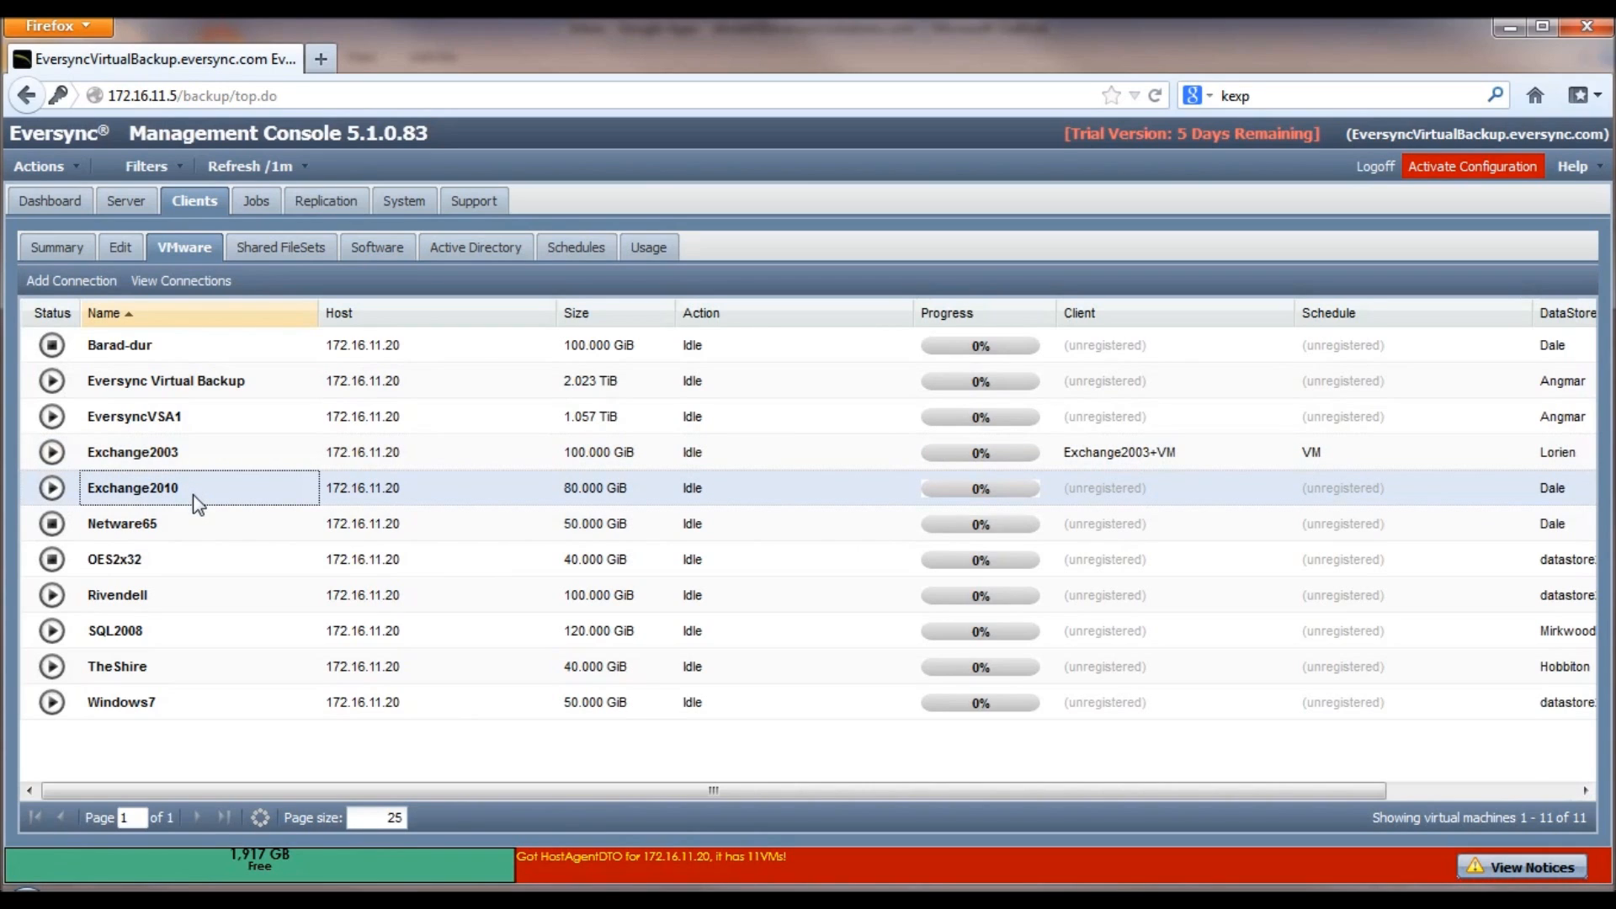
pyautogui.keyDown('ctrl'); pyautogui.click(183, 665); pyautogui.keyUp('ctrl')
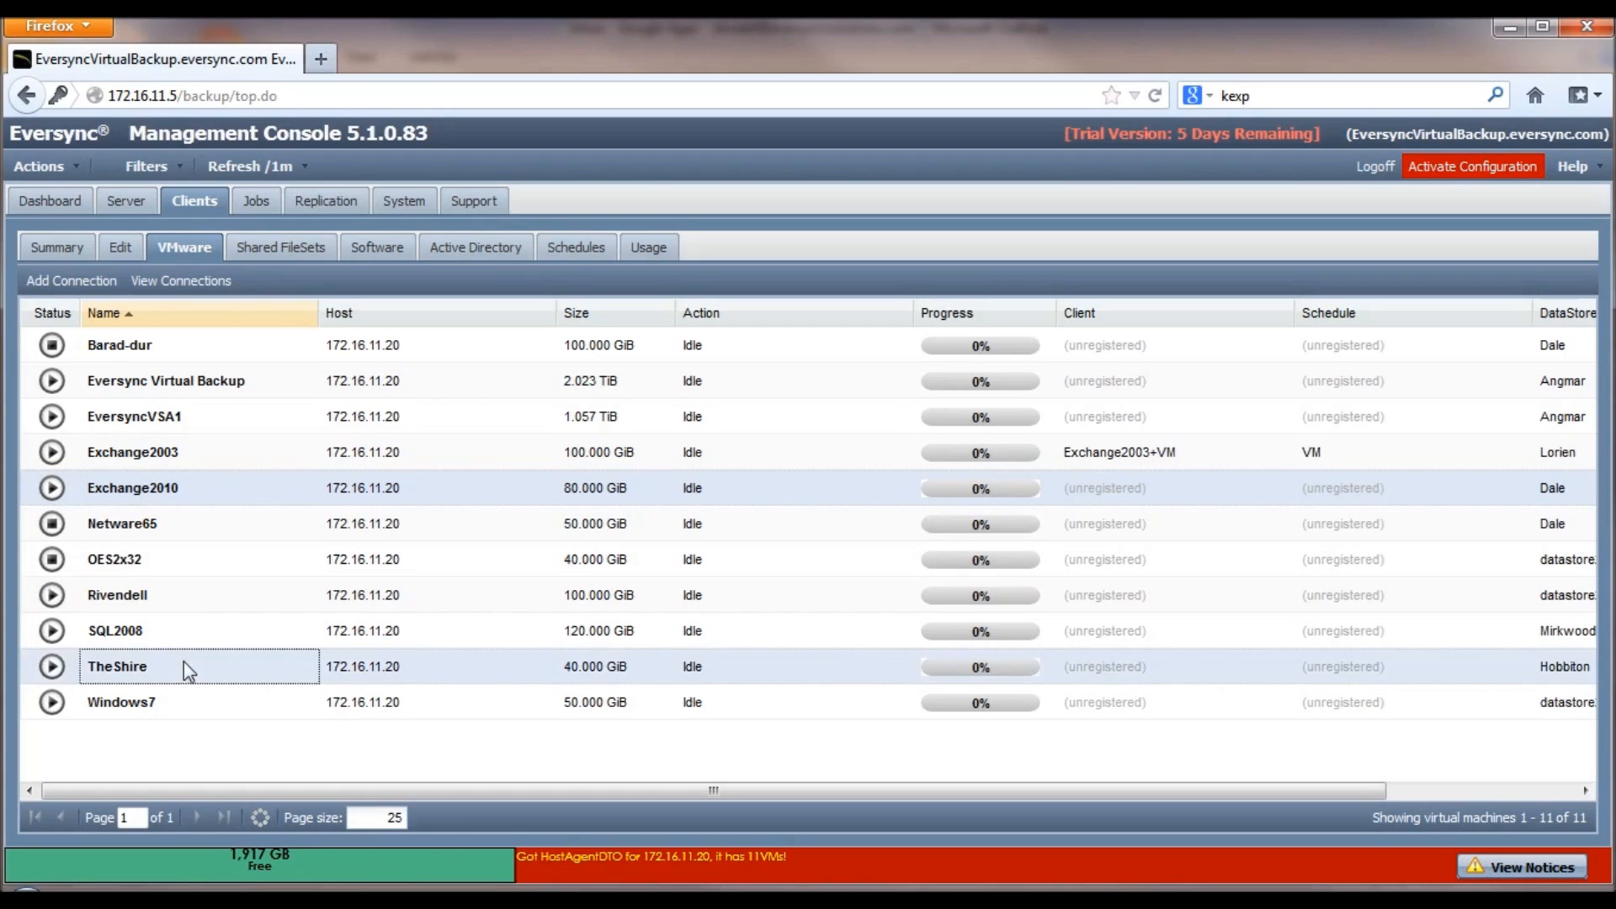
pyautogui.keyDown('ctrl'); pyautogui.click(182, 601); pyautogui.keyUp('ctrl')
pyautogui.keyDown('ctrl'); pyautogui.click(185, 632); pyautogui.keyUp('ctrl')
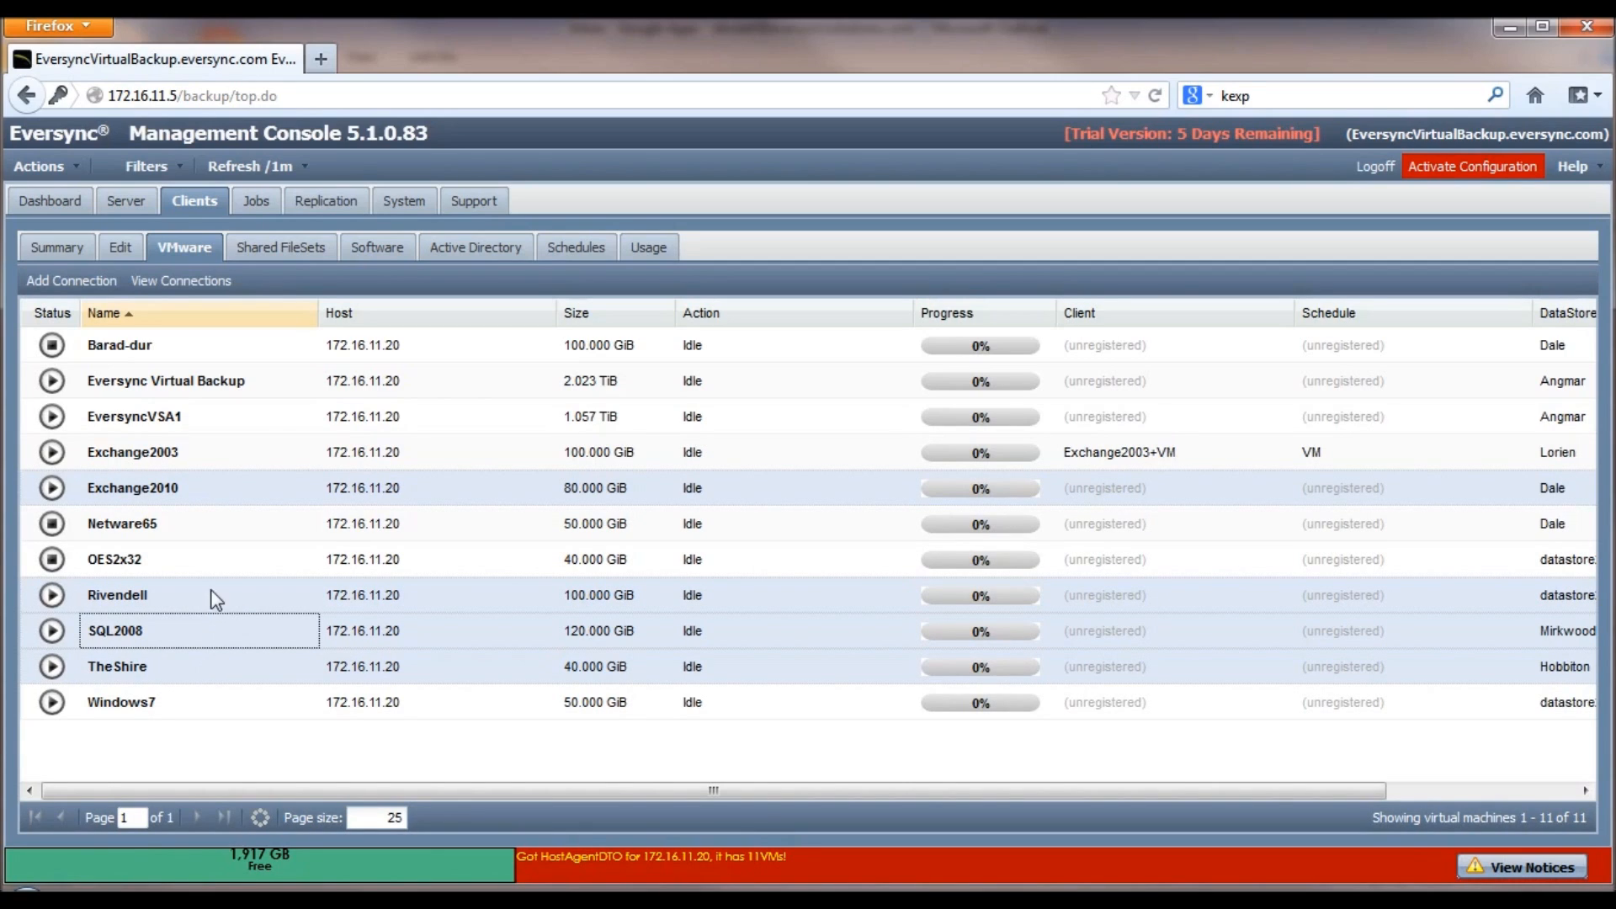
pyautogui.rightClick(269, 589)
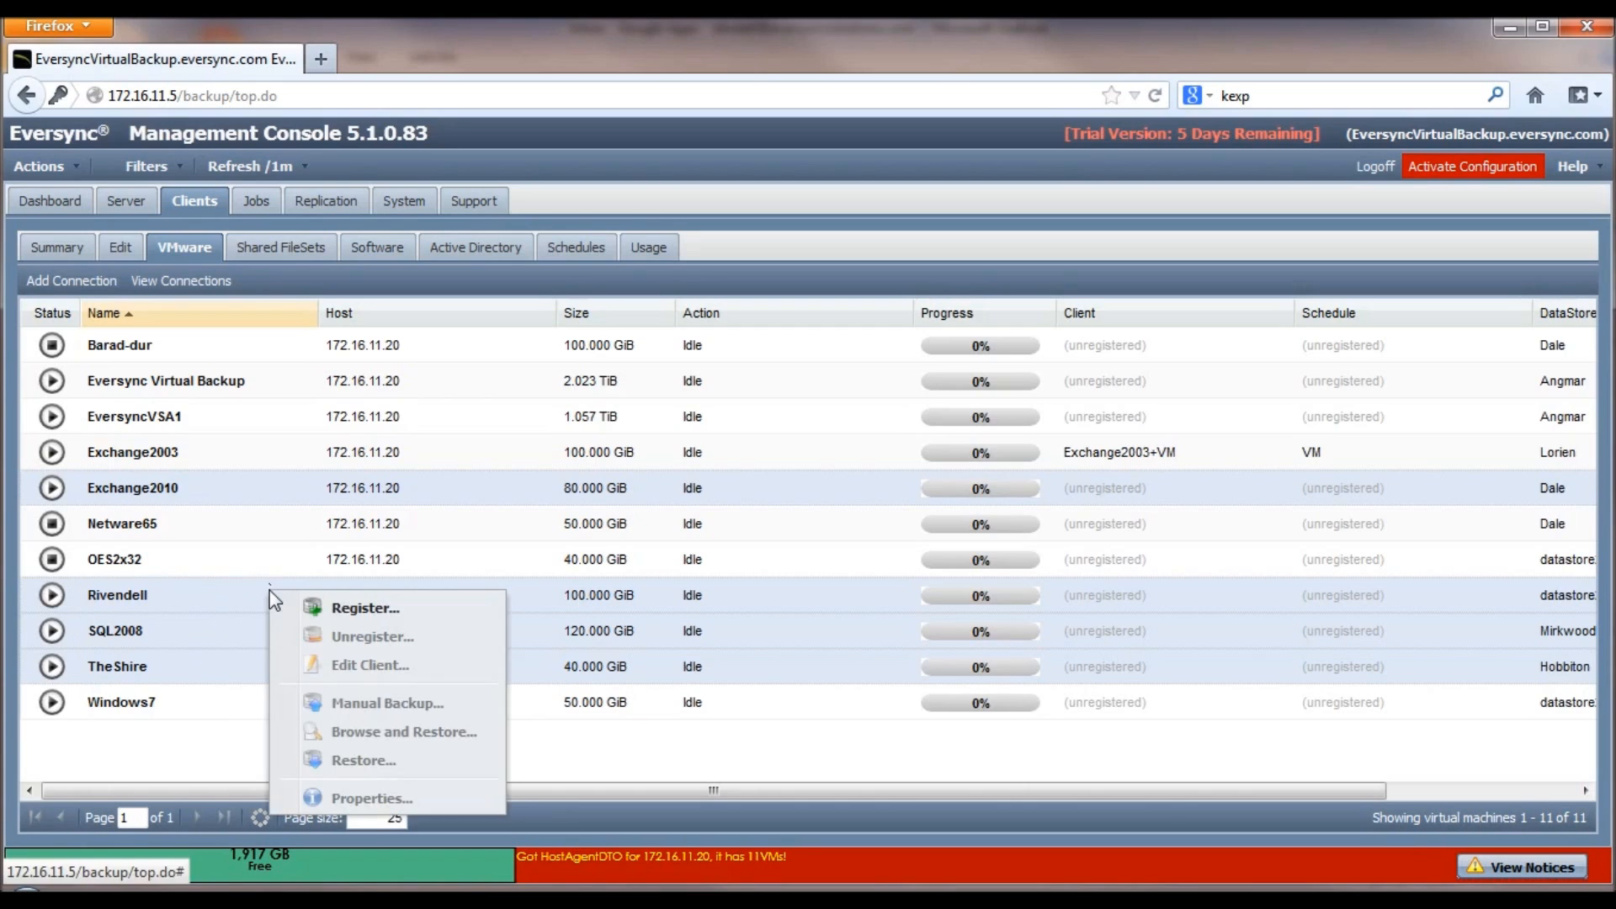
pyautogui.click(368, 615)
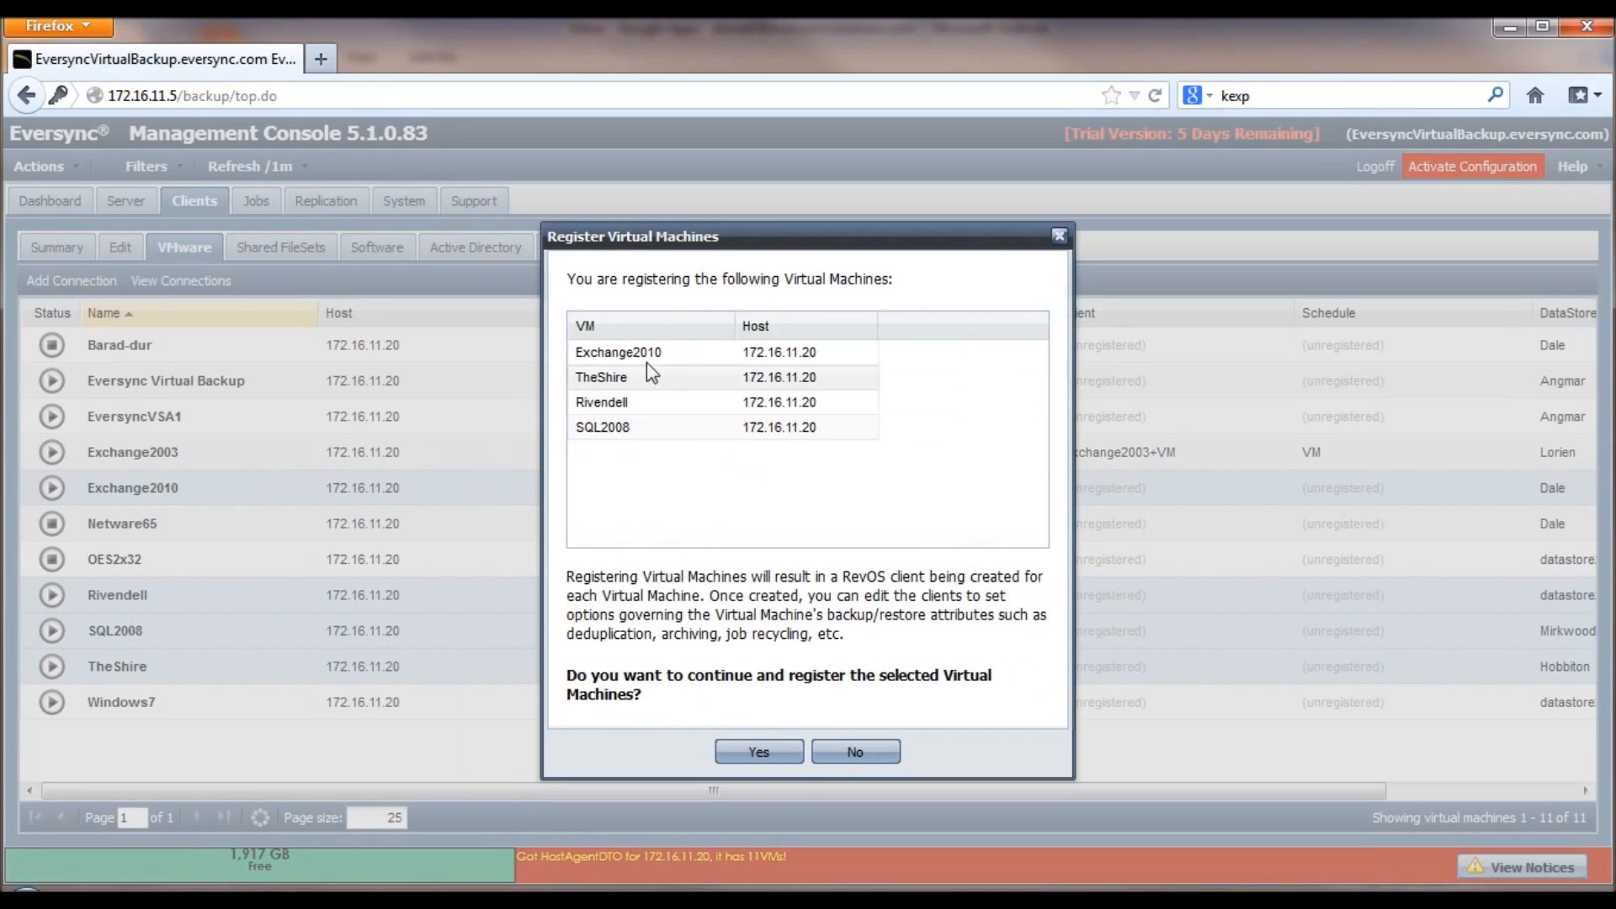
pyautogui.click(767, 758)
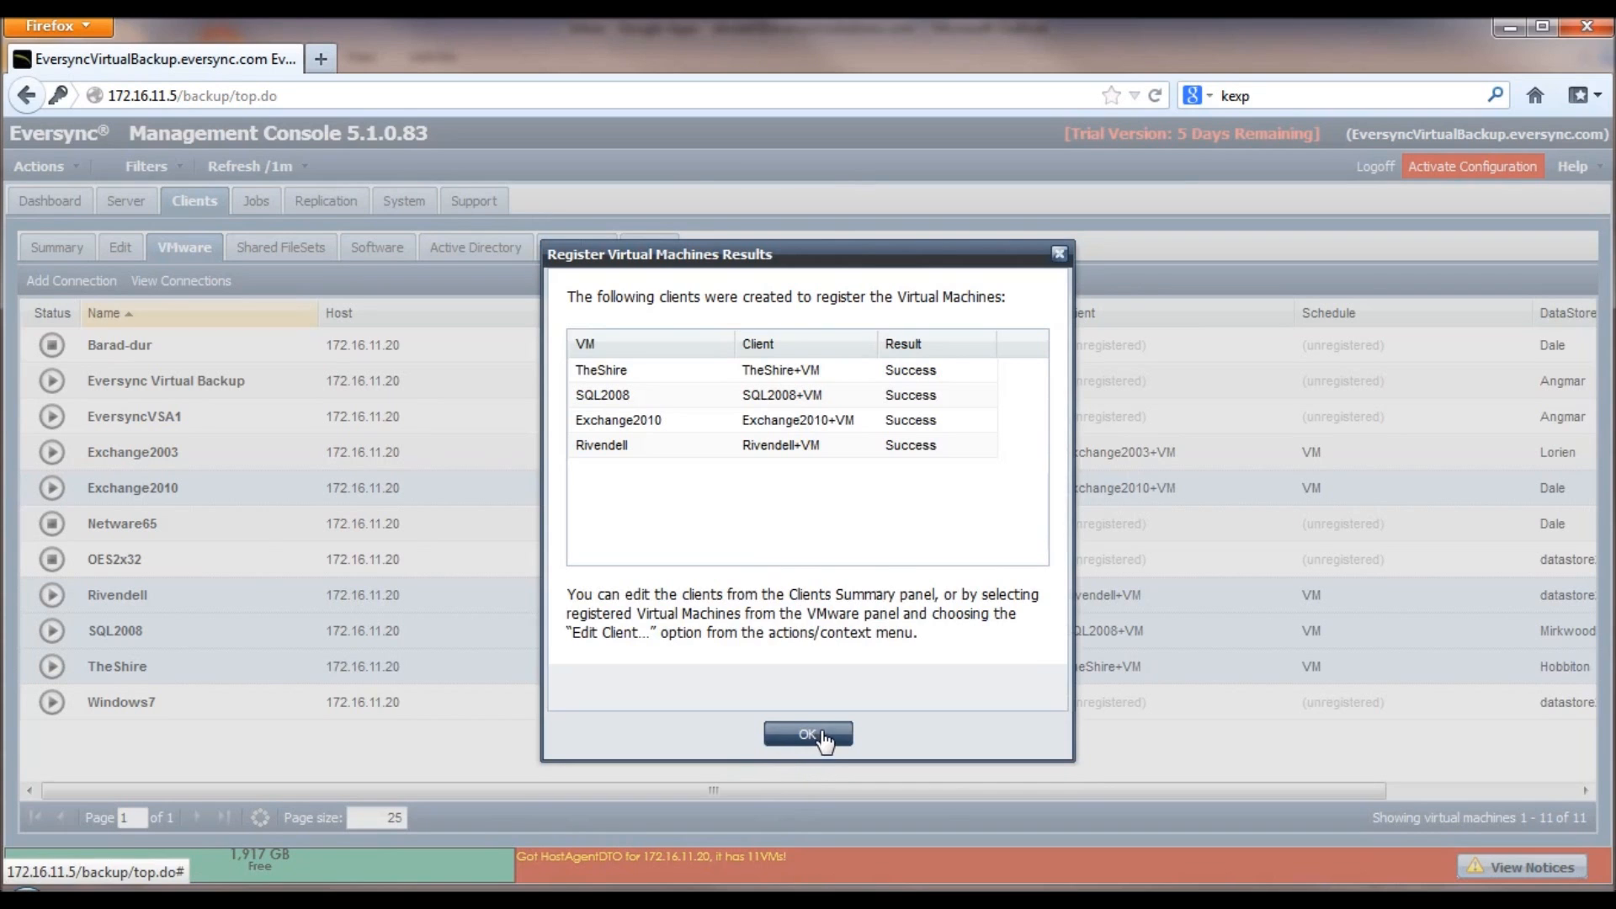
pyautogui.click(823, 736)
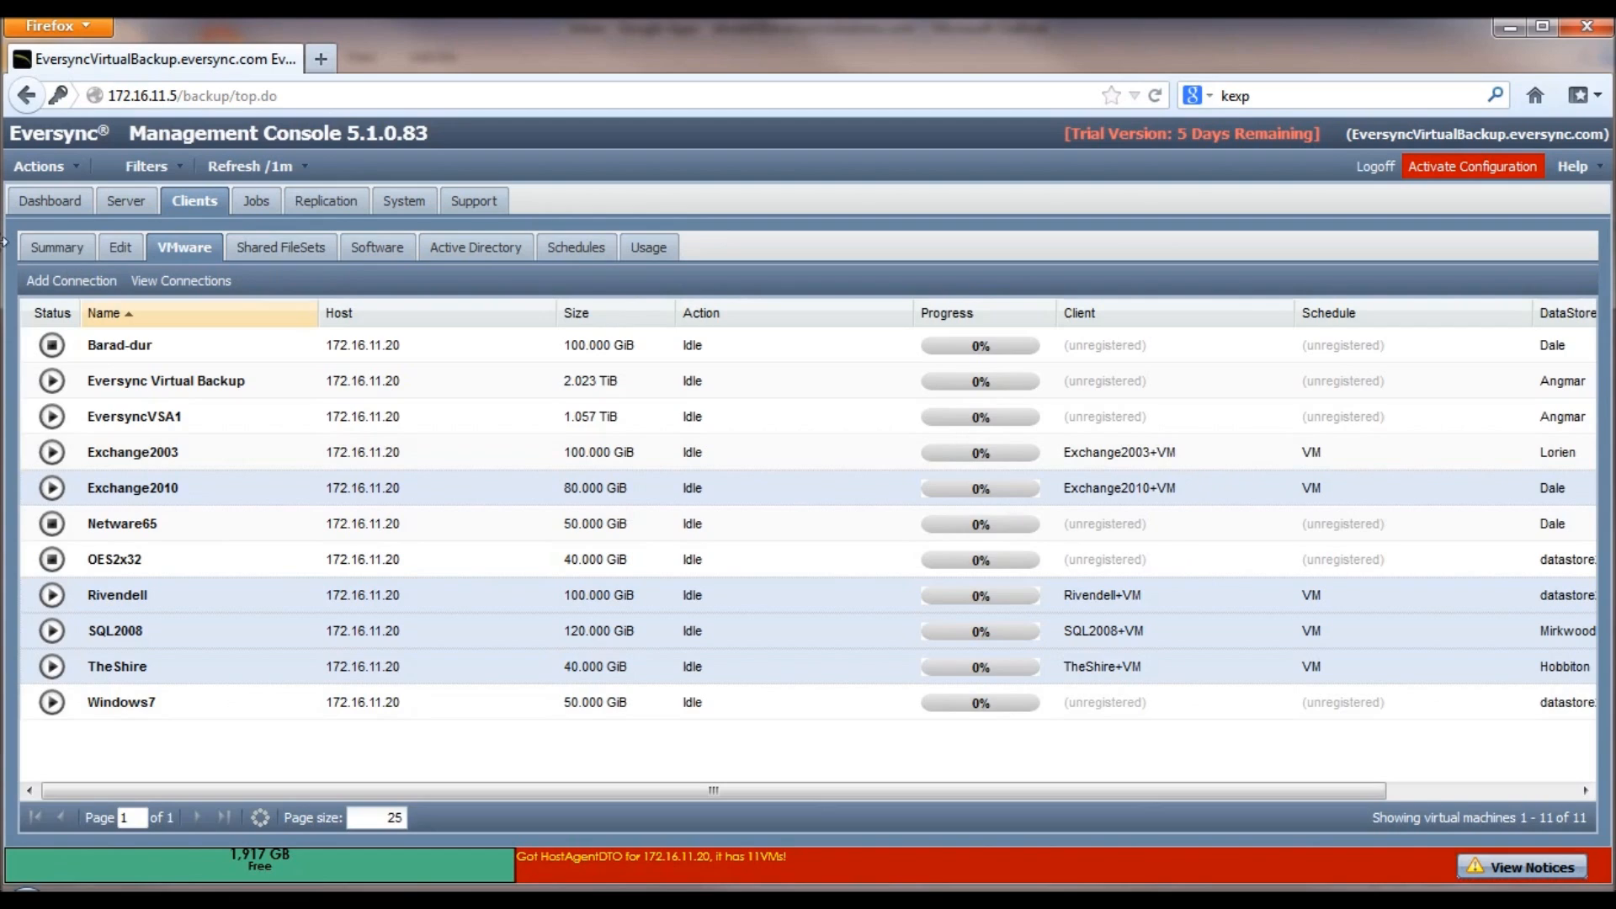
pyautogui.click(59, 248)
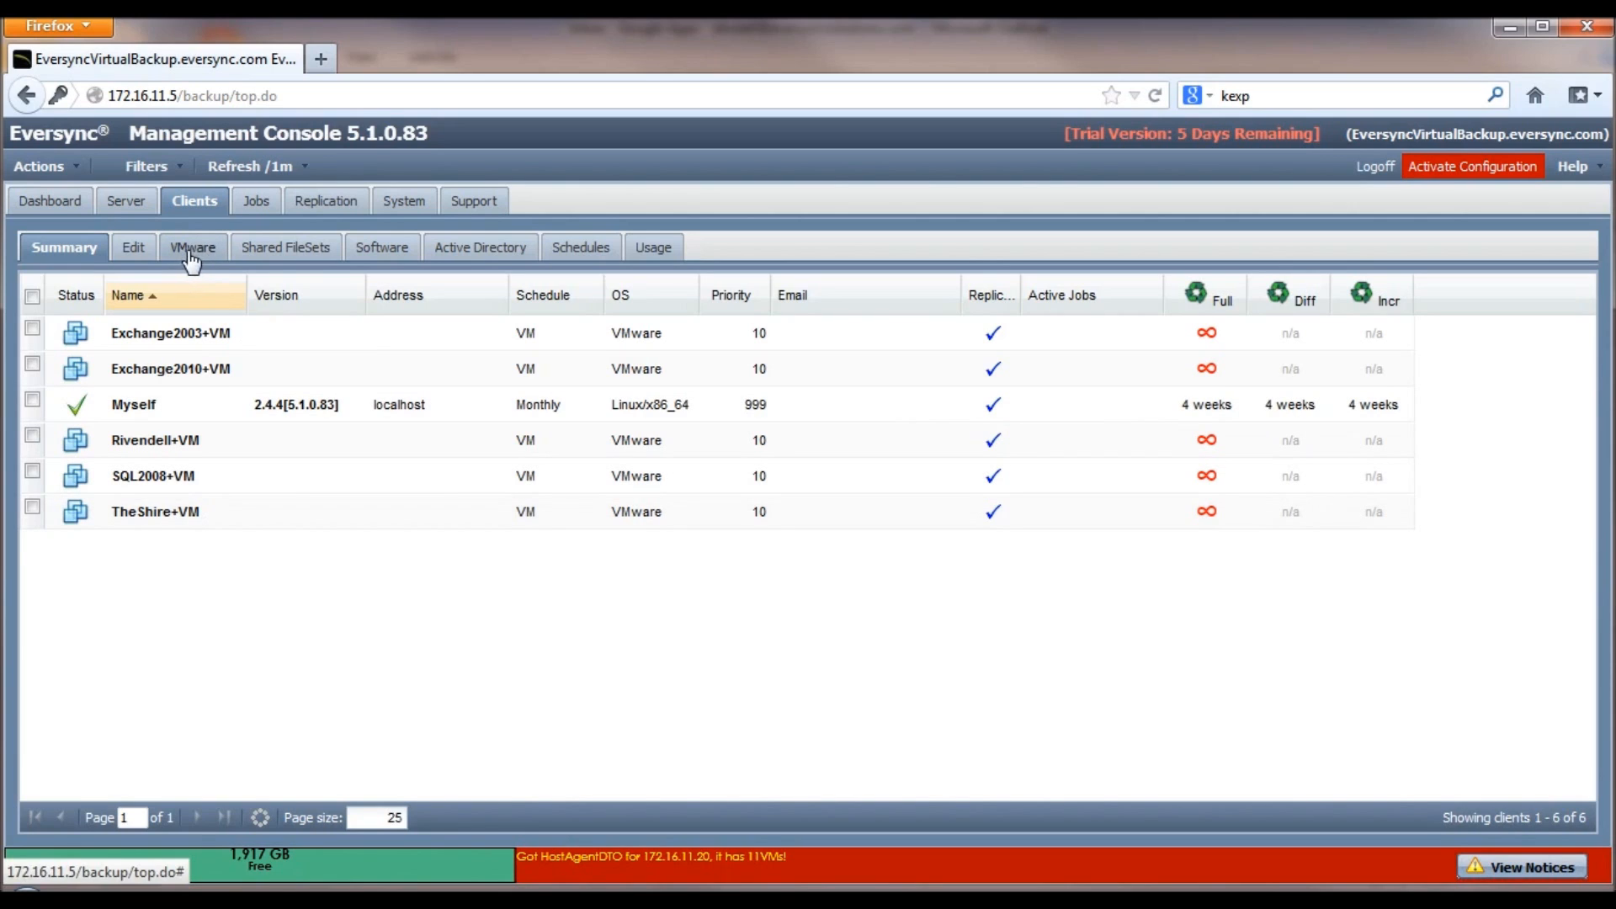
# Step: Bring up the actions menu for the Exchange2003+VM client in the summary list
pyautogui.rightClick(203, 338)
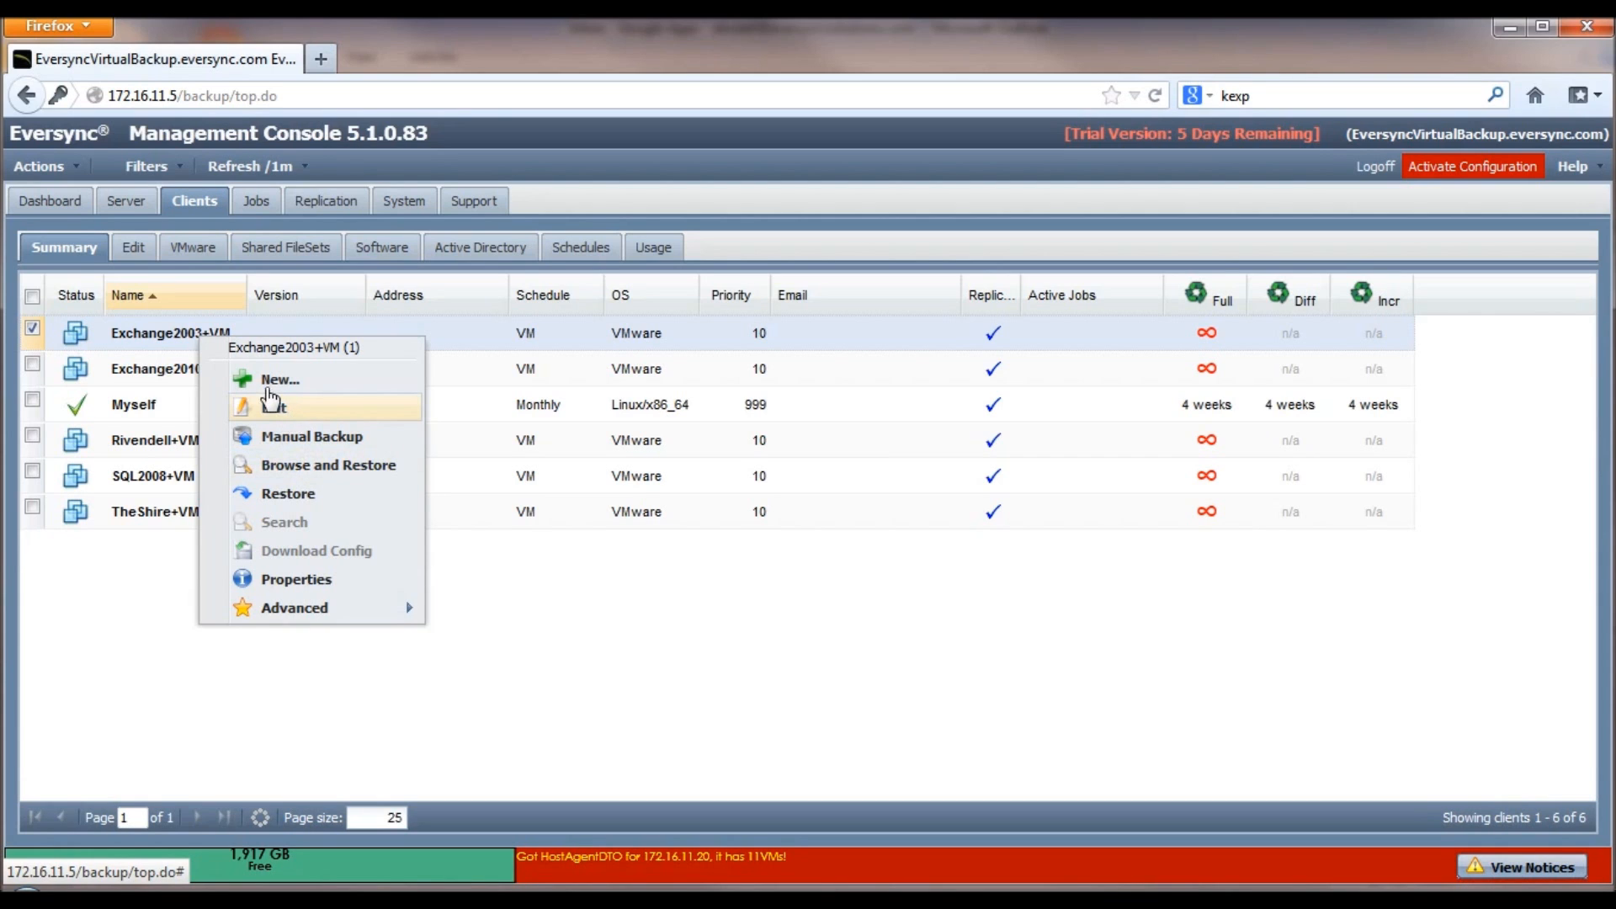
pyautogui.click(271, 404)
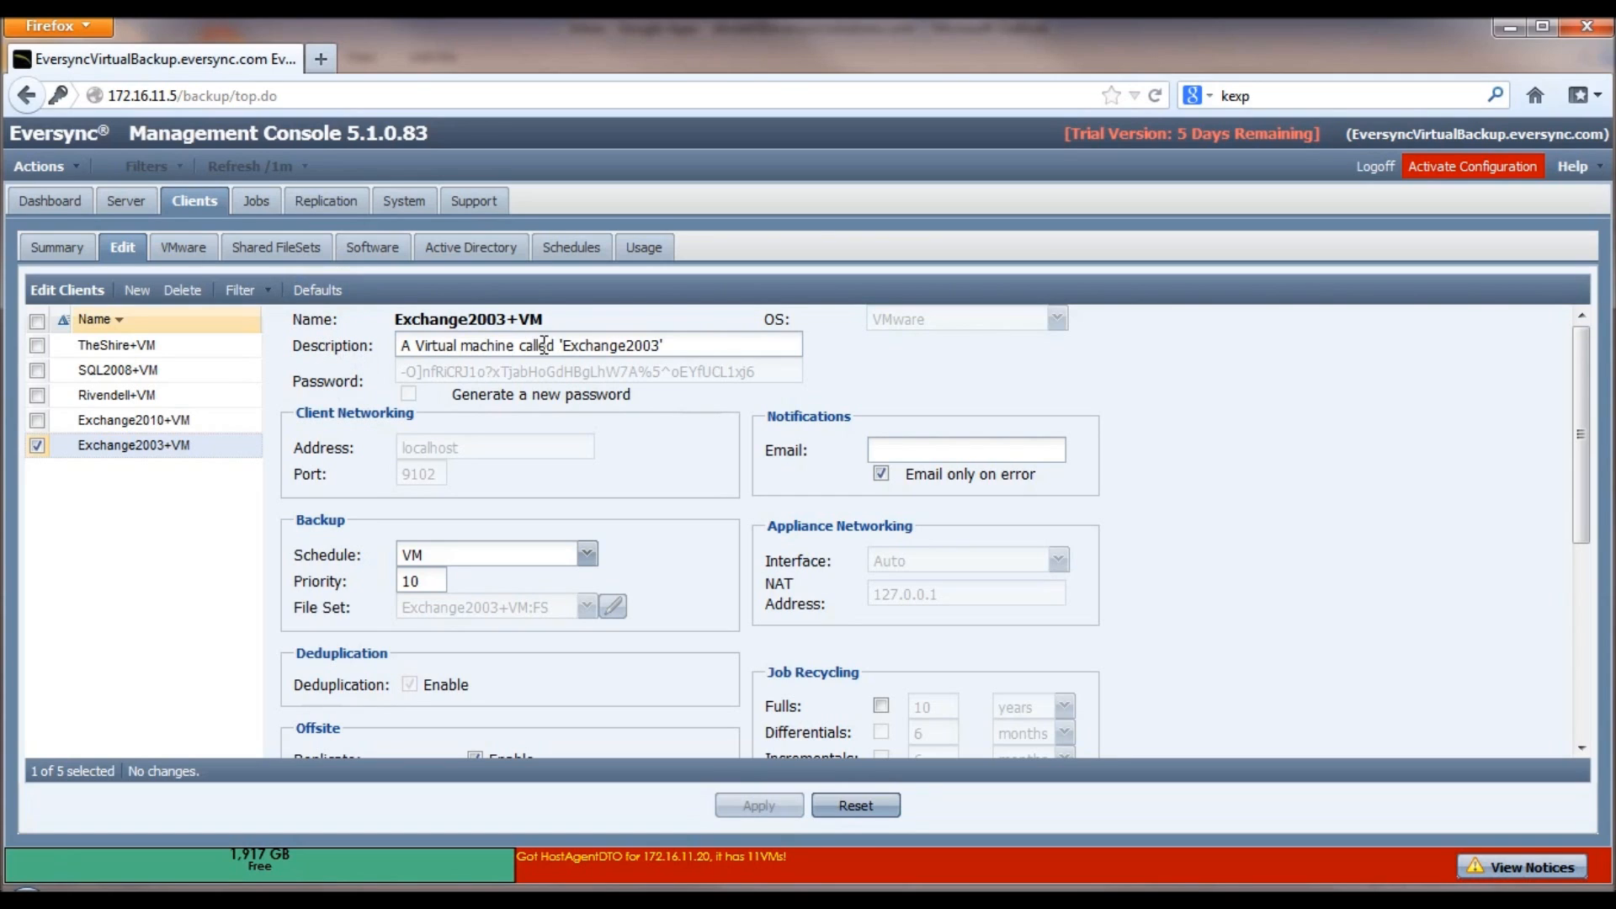
pyautogui.tripleClick(653, 347)
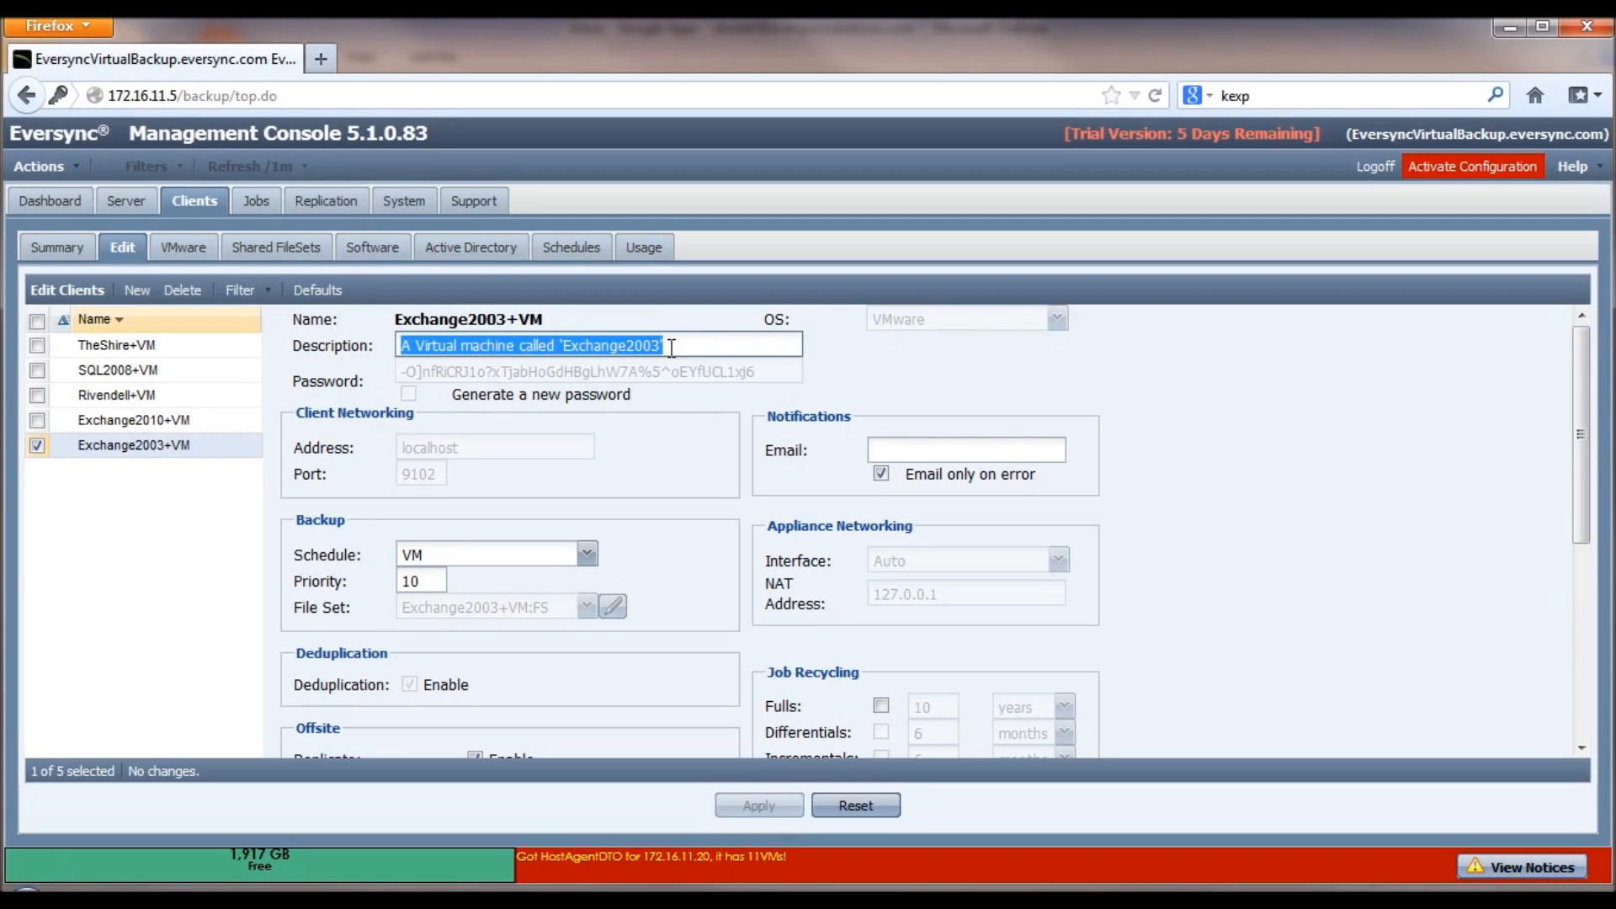
pyautogui.click(677, 346)
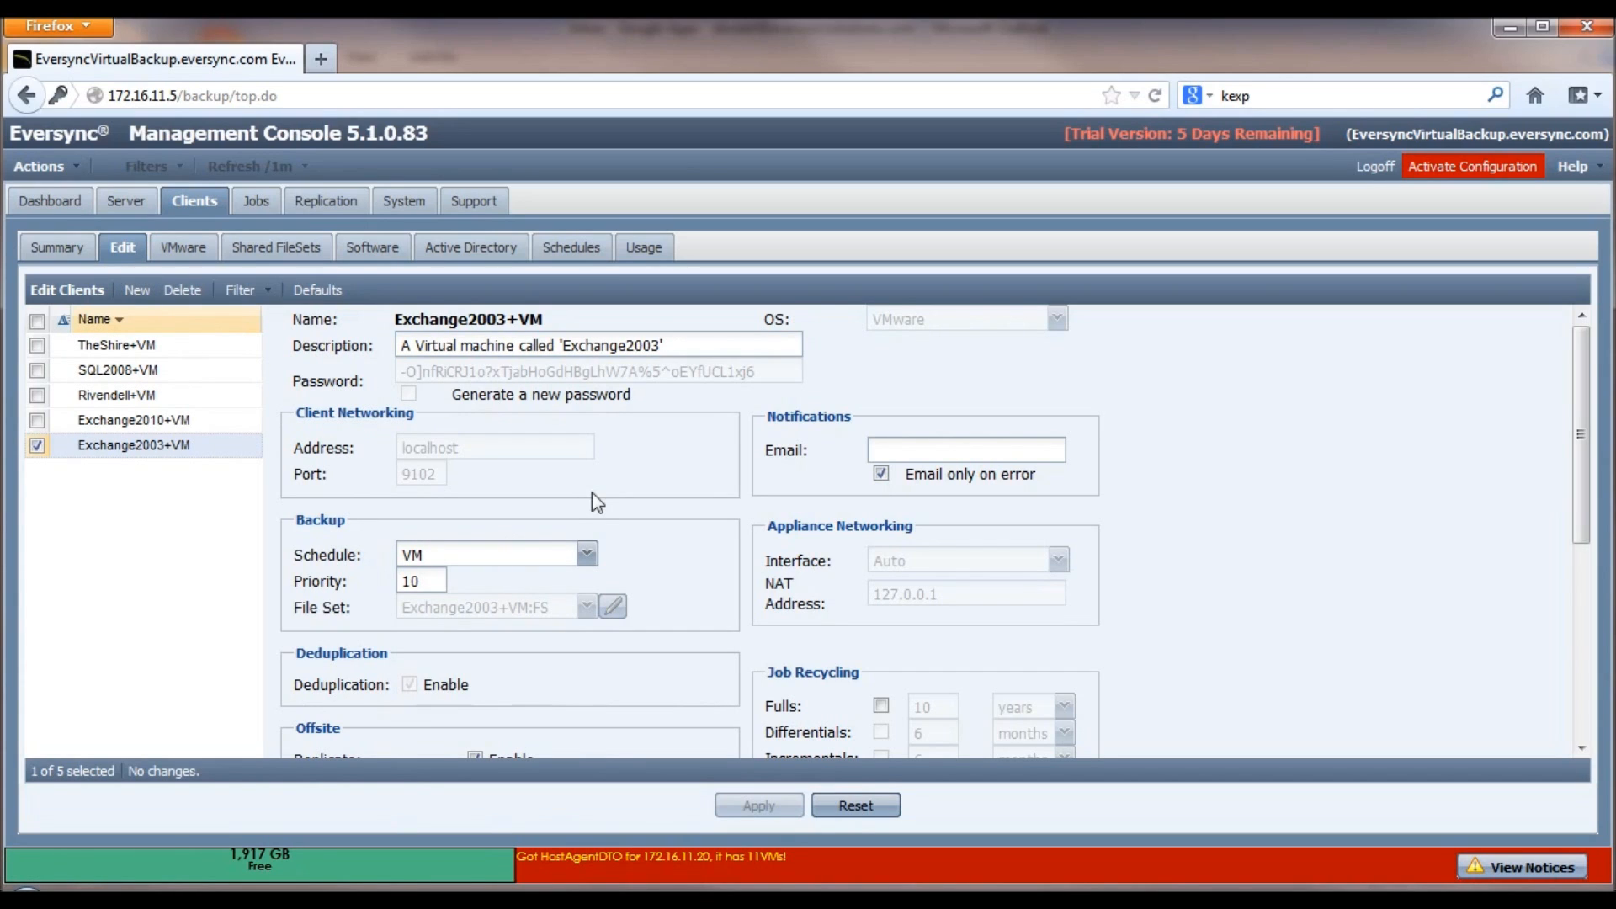
pyautogui.click(586, 555)
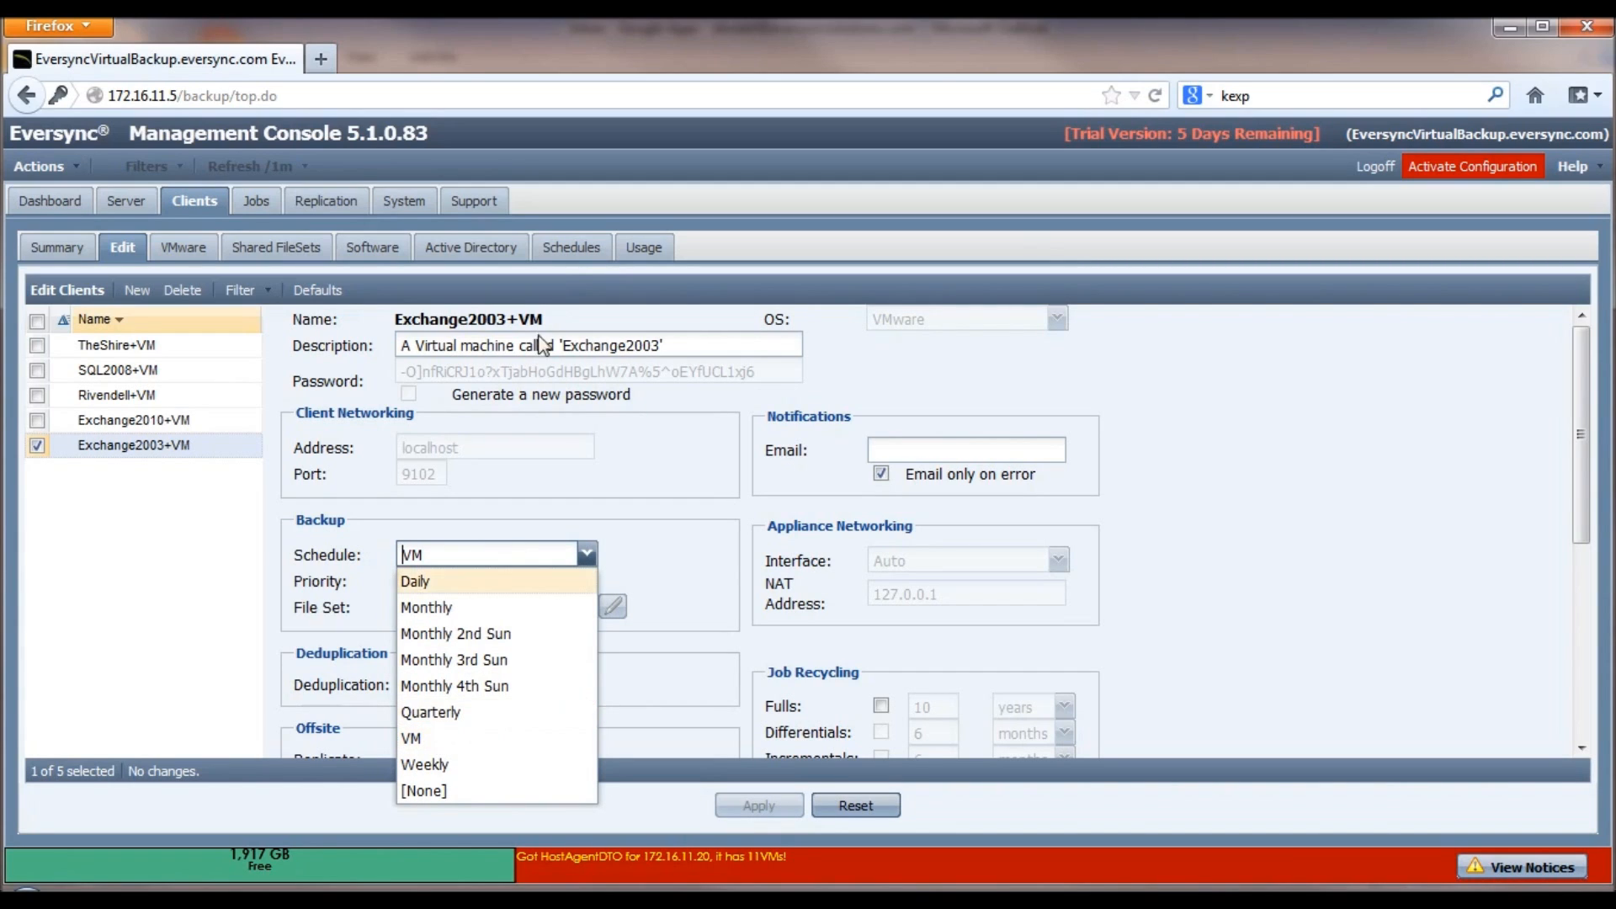
pyautogui.click(575, 249)
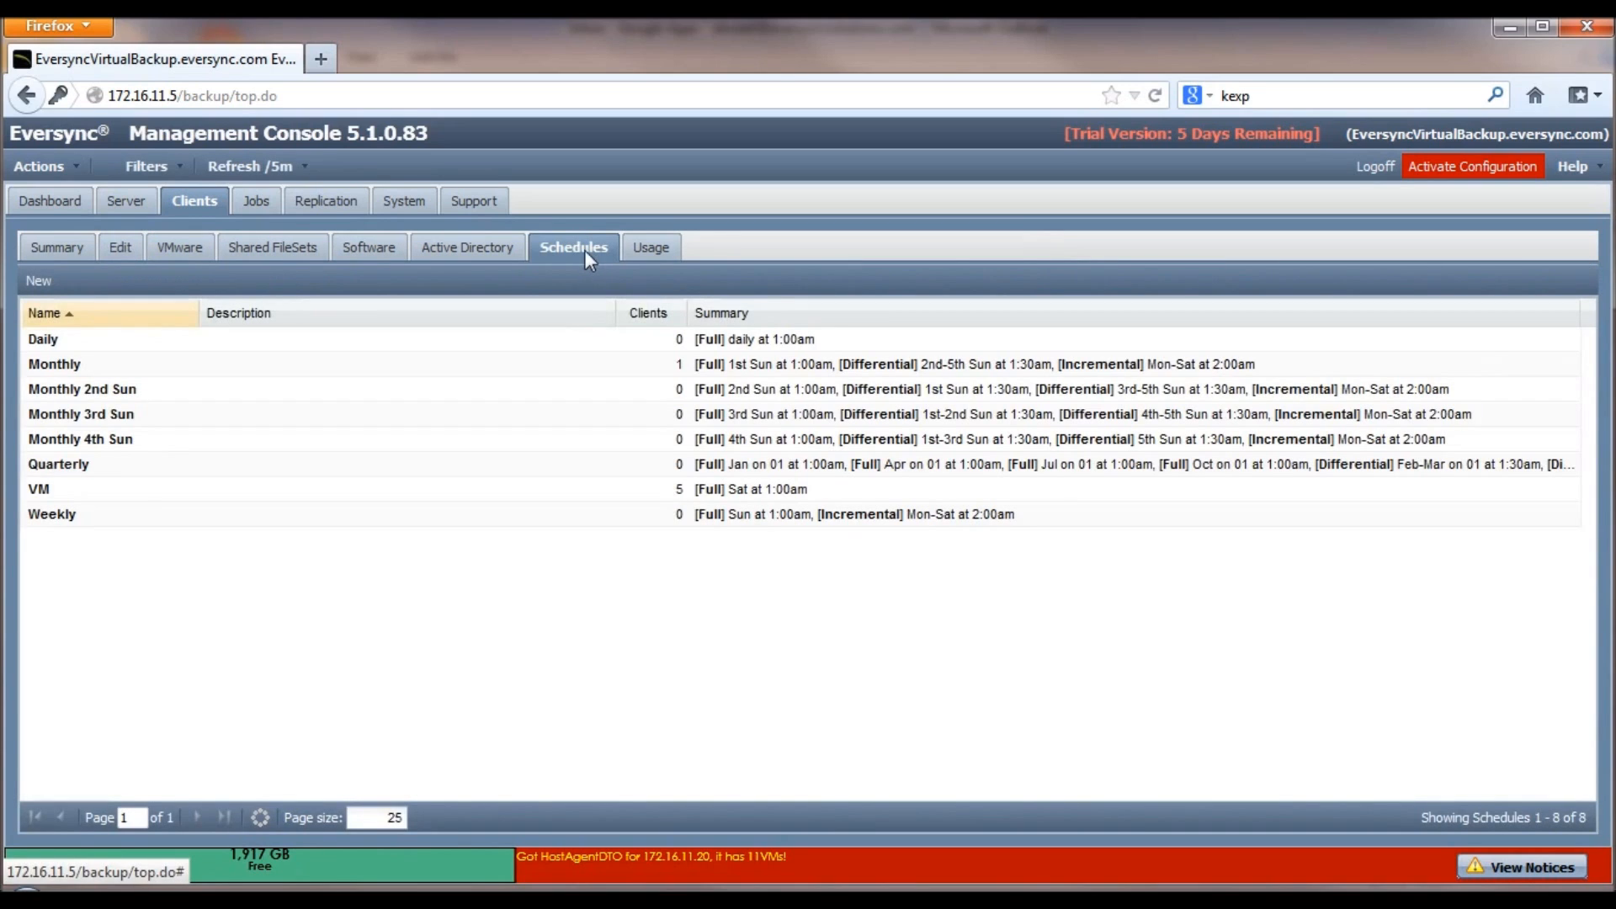
pyautogui.click(227, 496)
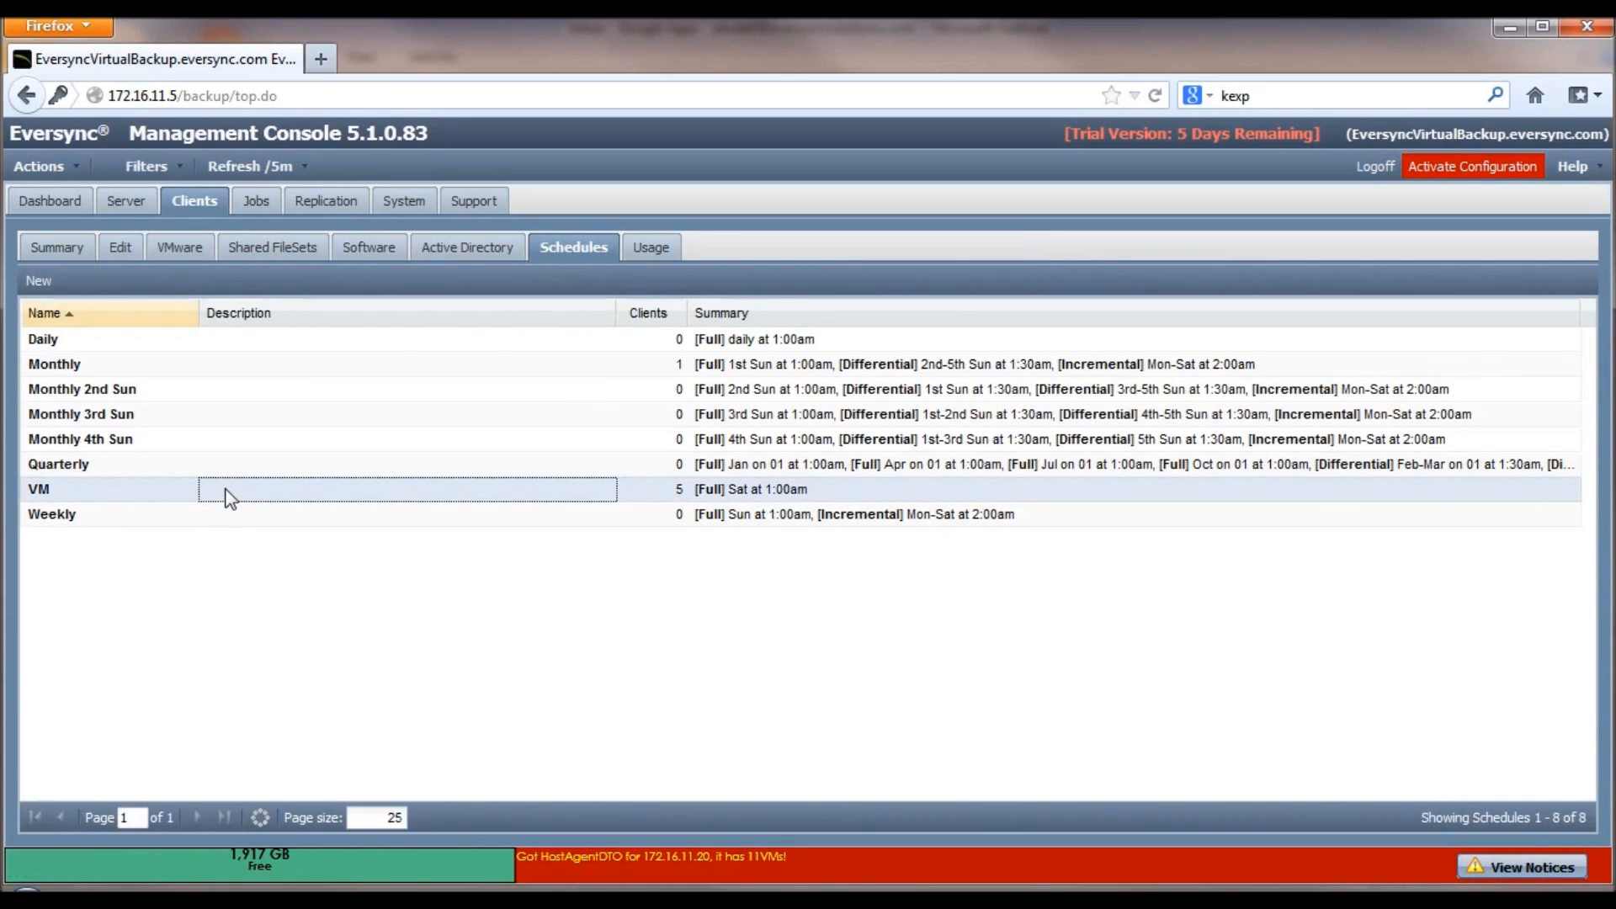
pyautogui.click(798, 495)
pyautogui.rightClick(797, 494)
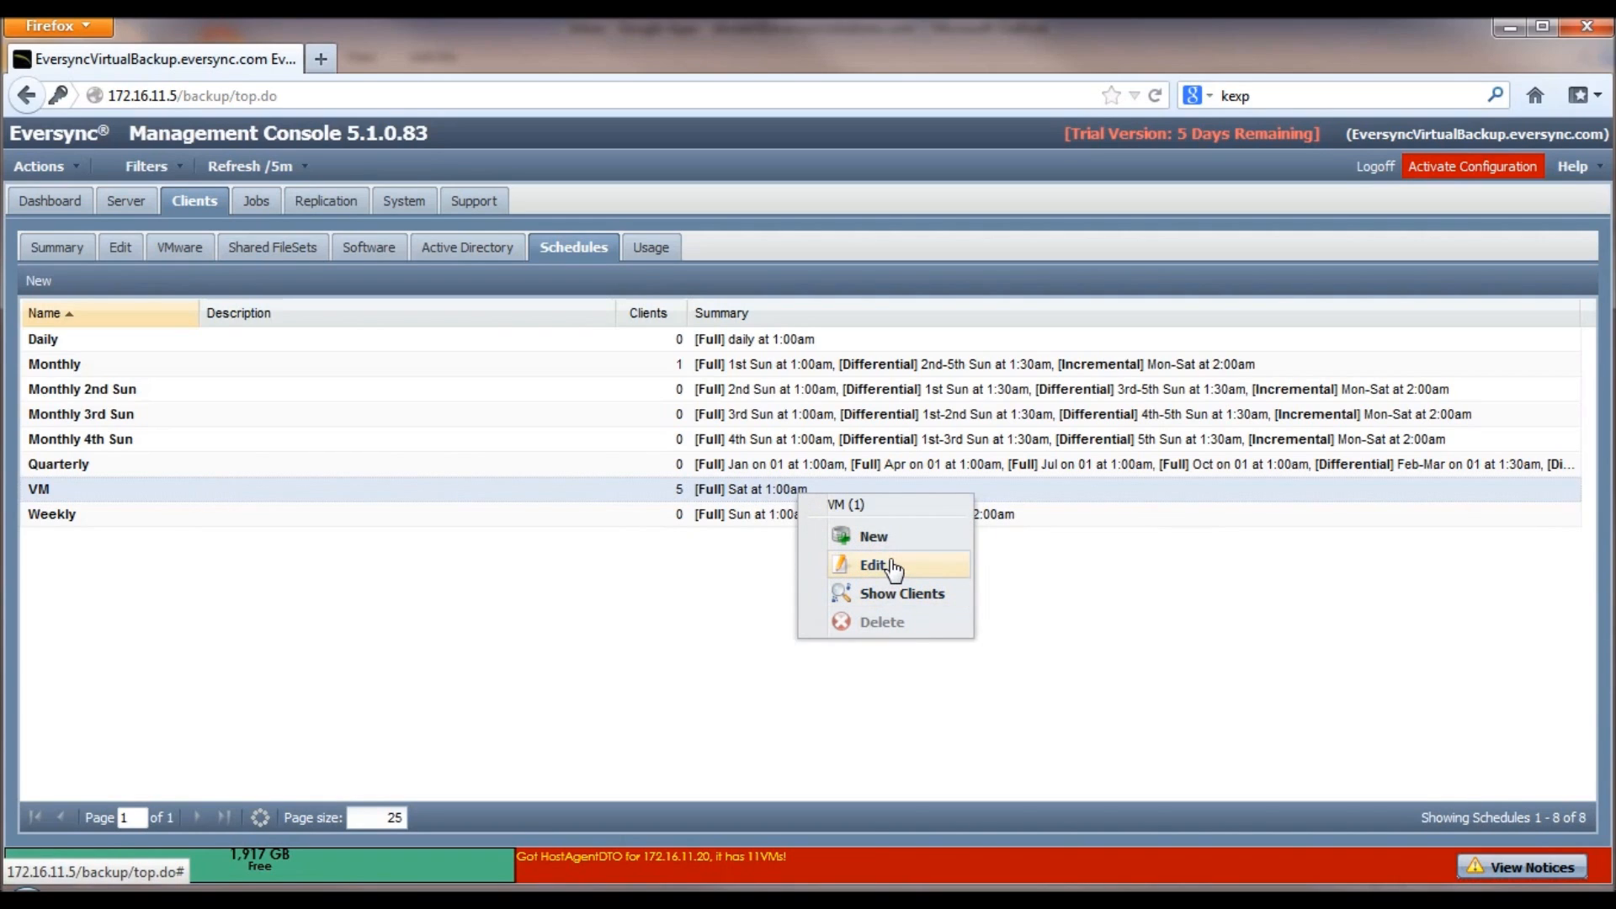
pyautogui.click(692, 576)
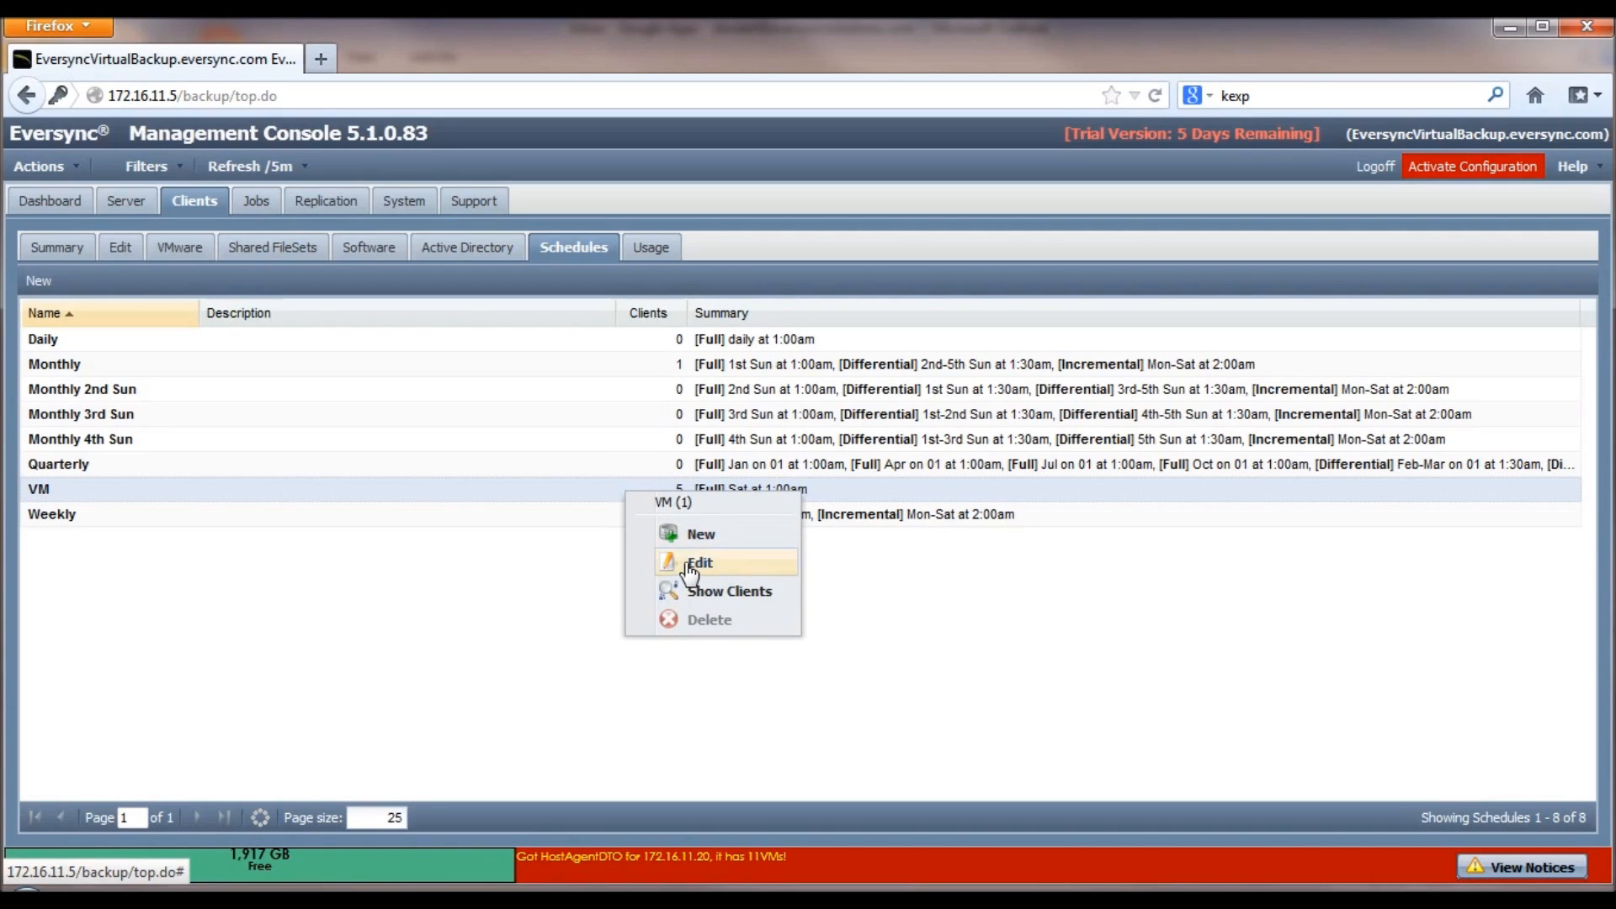
pyautogui.click(527, 569)
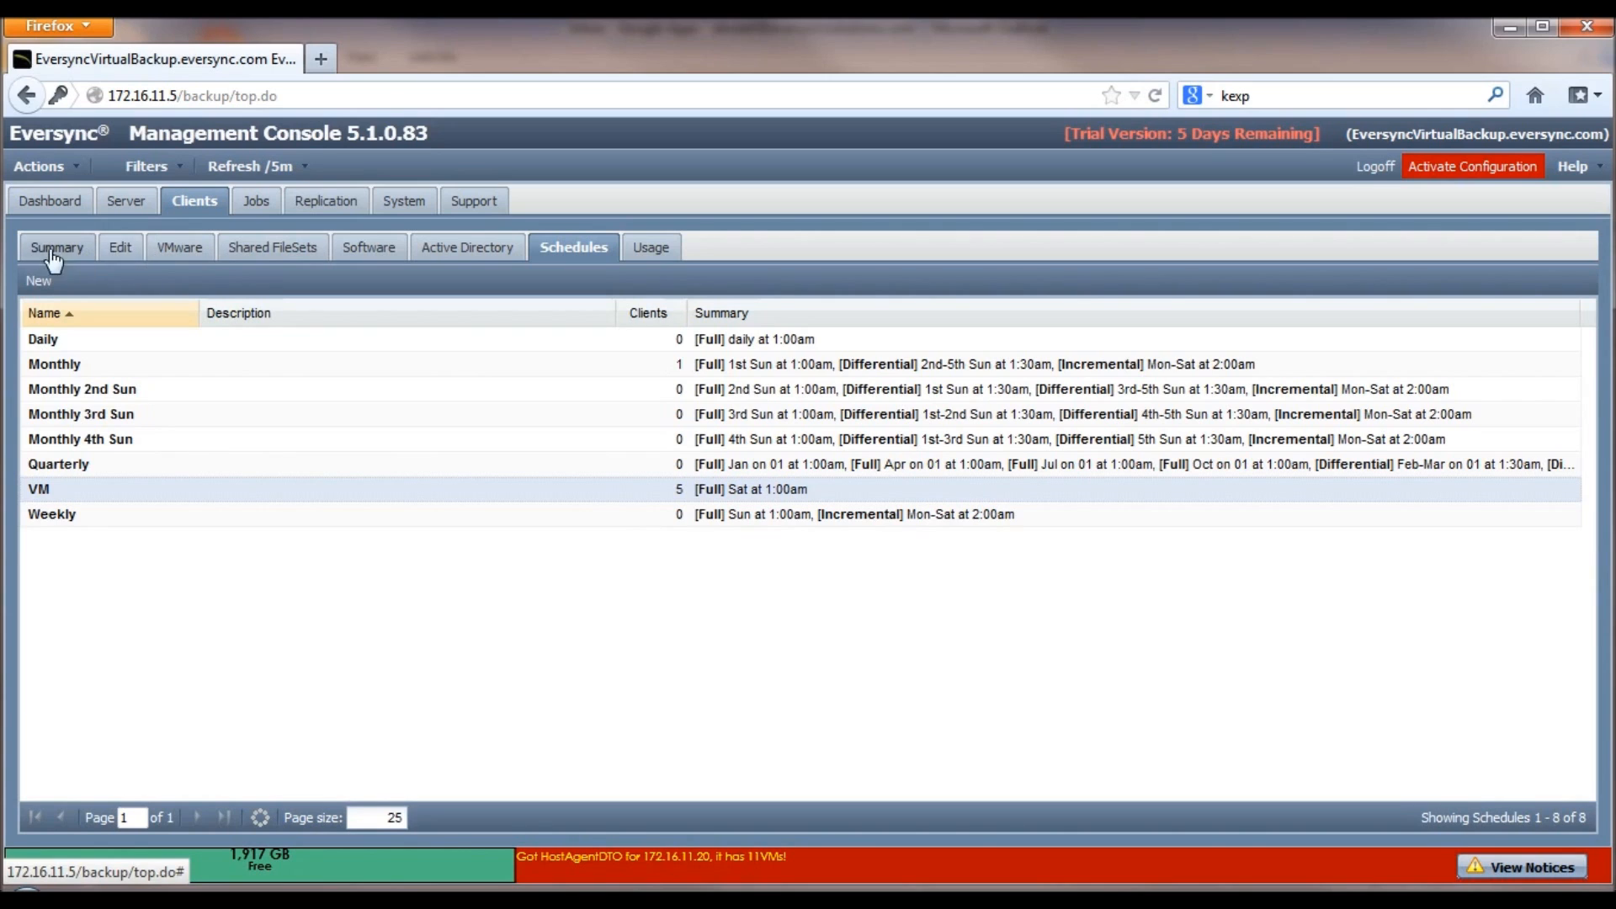
pyautogui.click(126, 251)
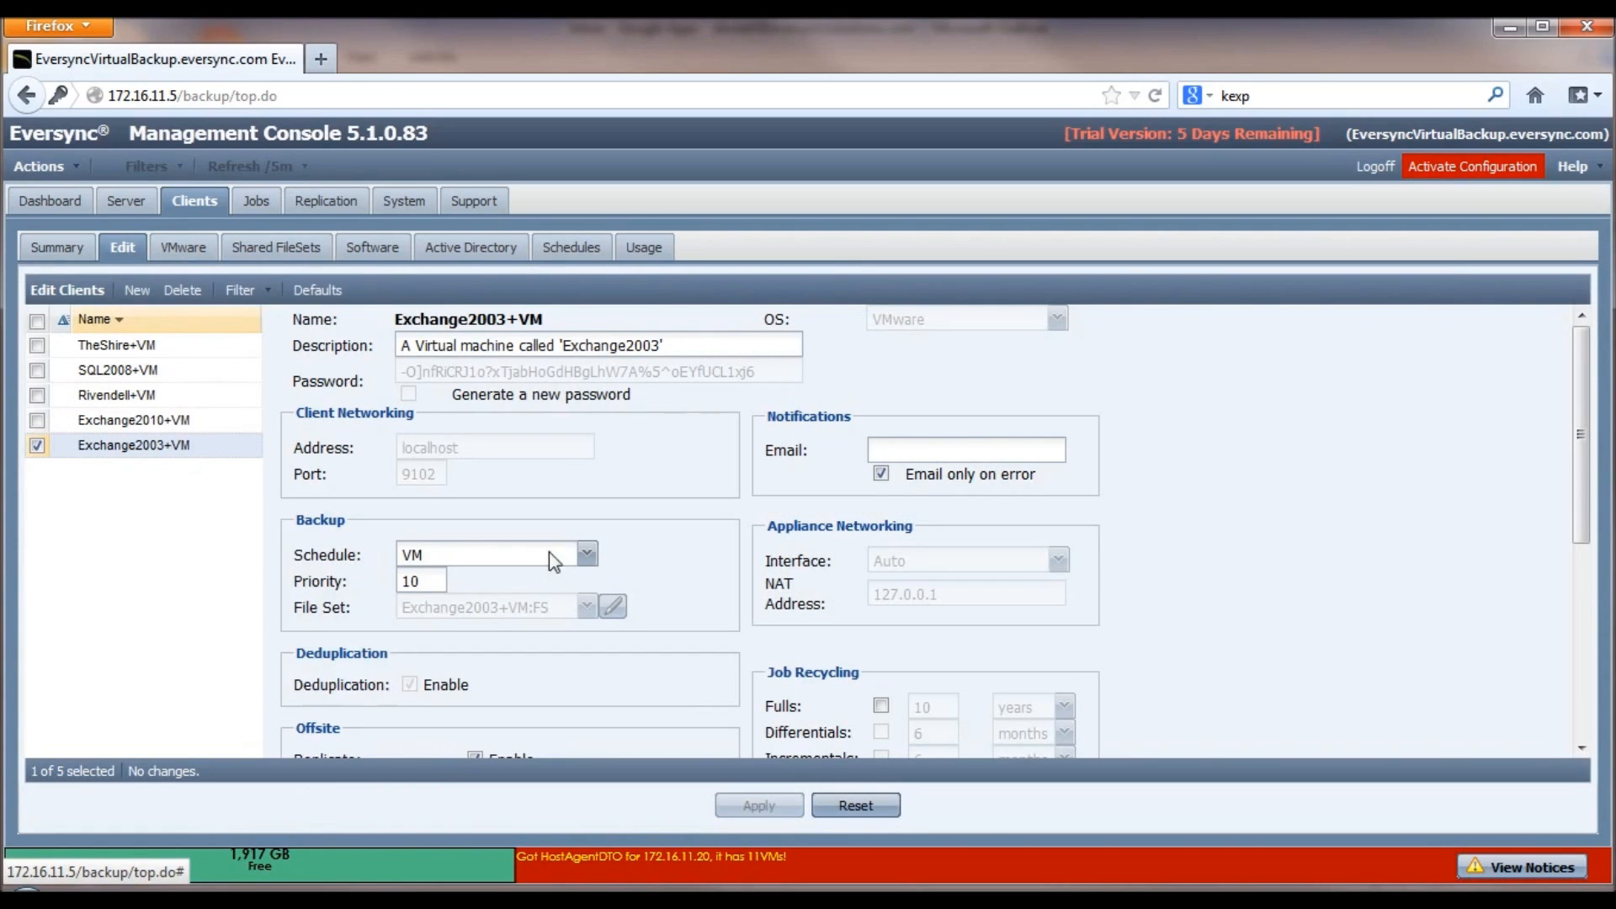
# Step: Enable Job Recycling for full backups at 10 weeks instead of years
pyautogui.scroll(-1, 658, 536)
pyautogui.scroll(-3, 659, 537)
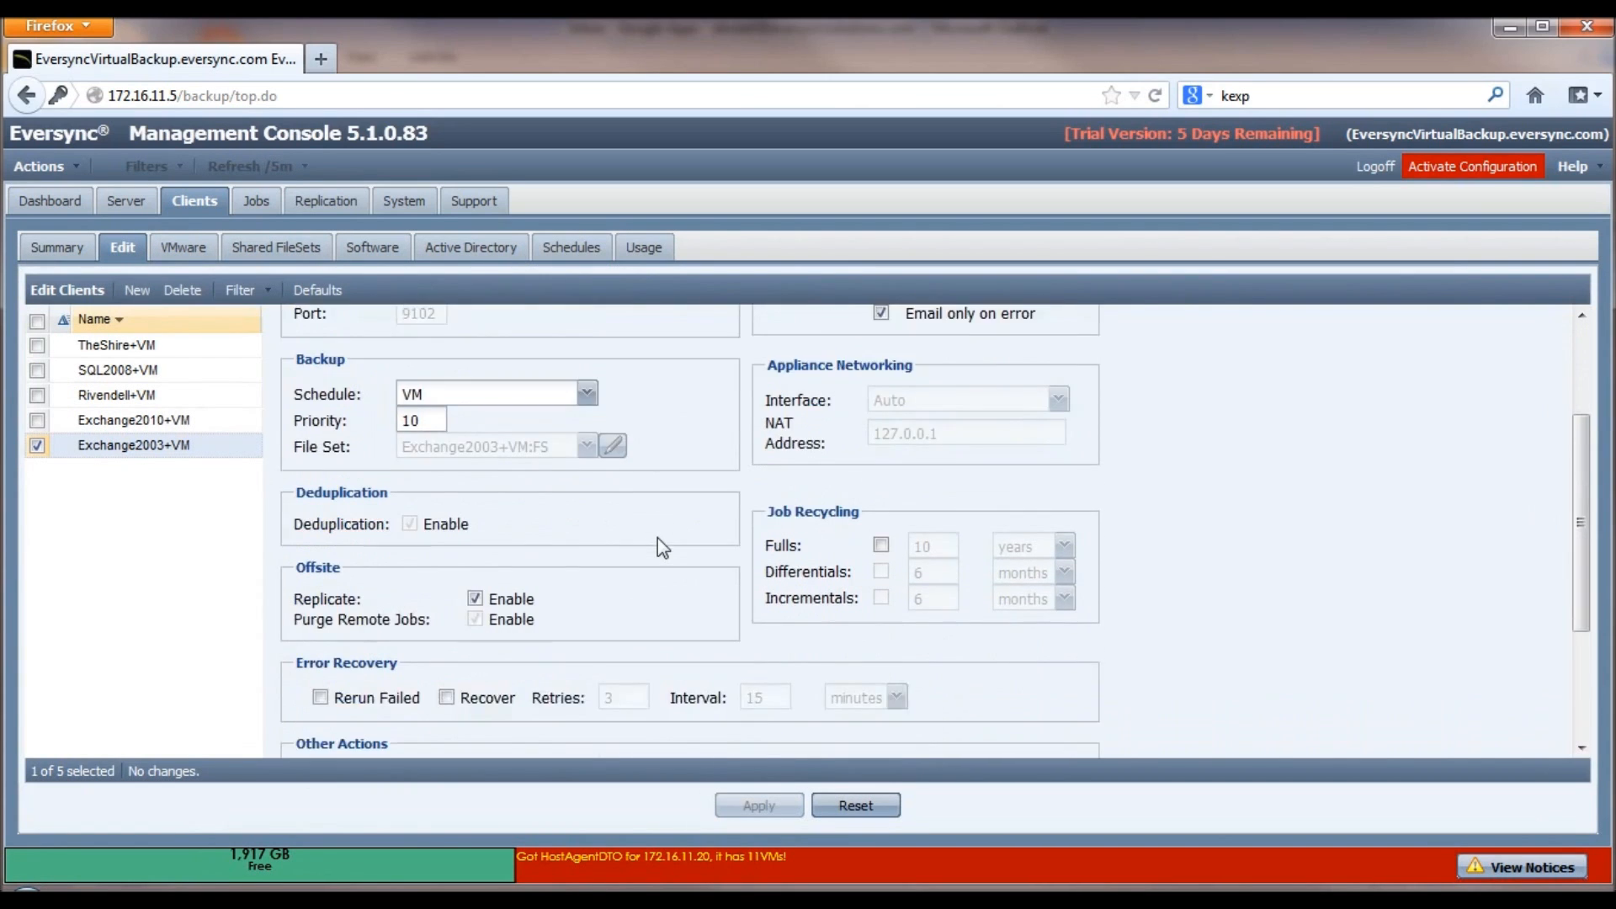
pyautogui.scroll(-1, 648, 541)
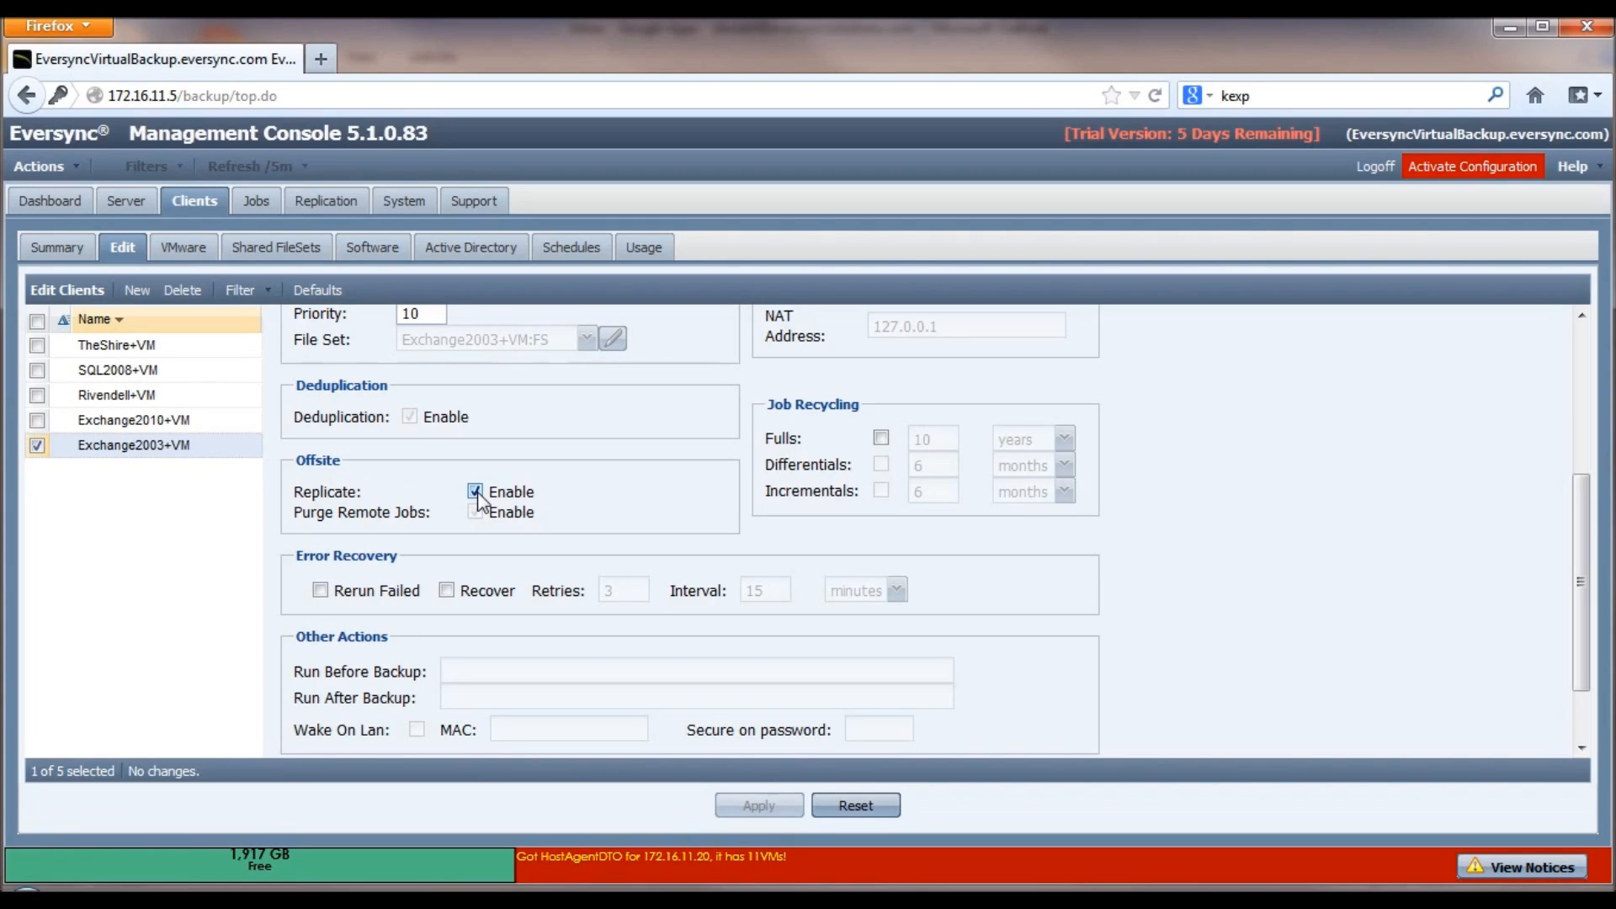
pyautogui.click(881, 438)
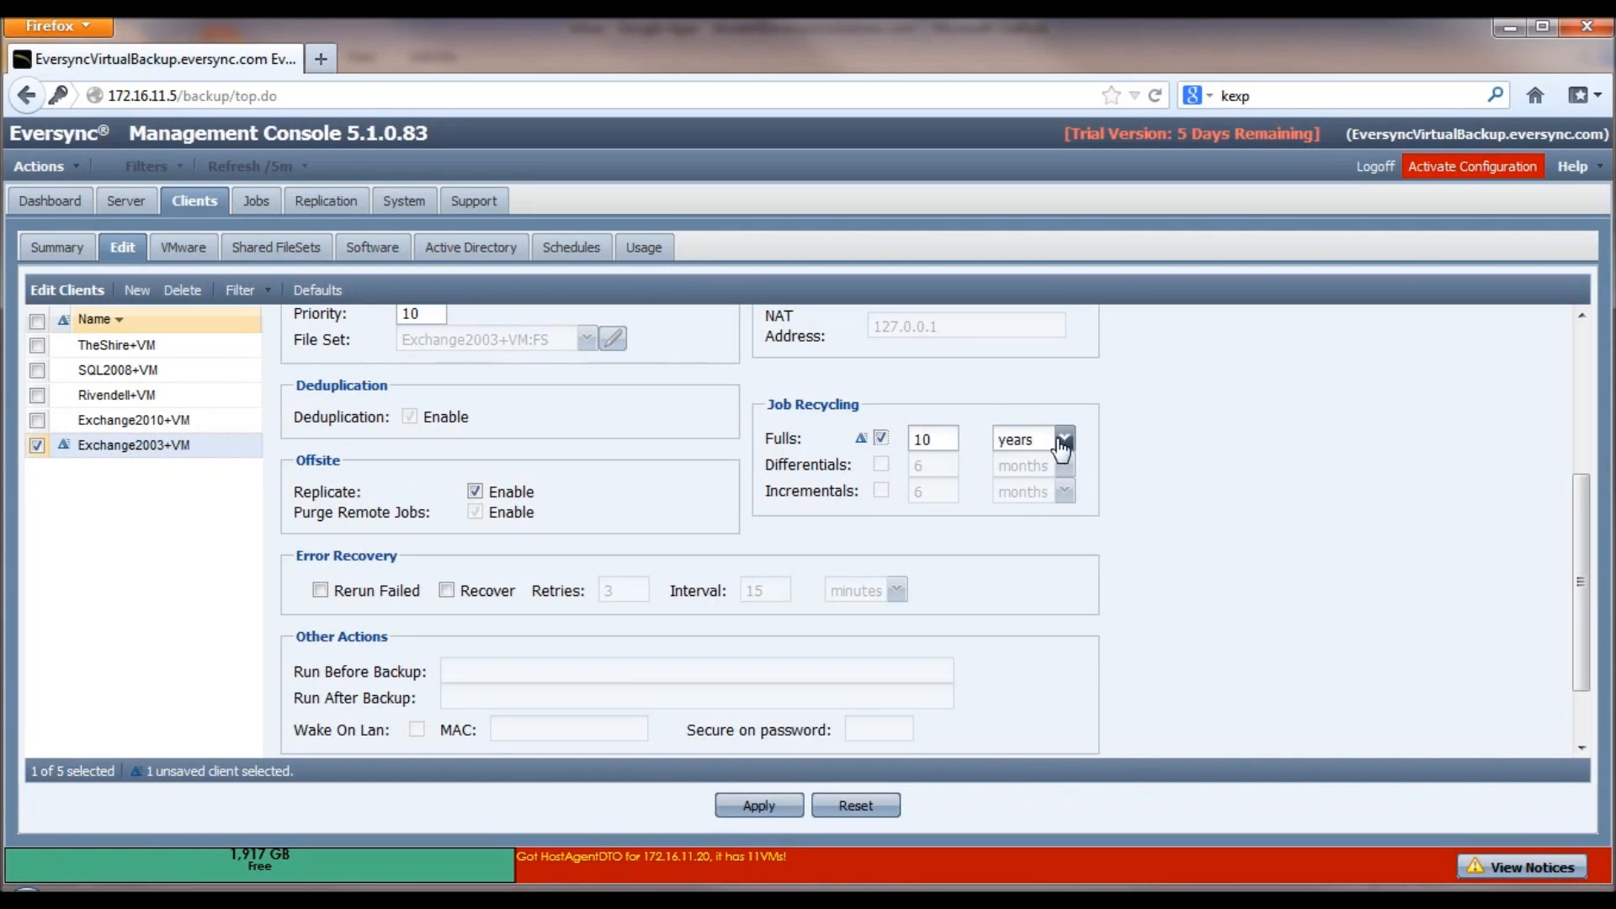
pyautogui.click(1063, 440)
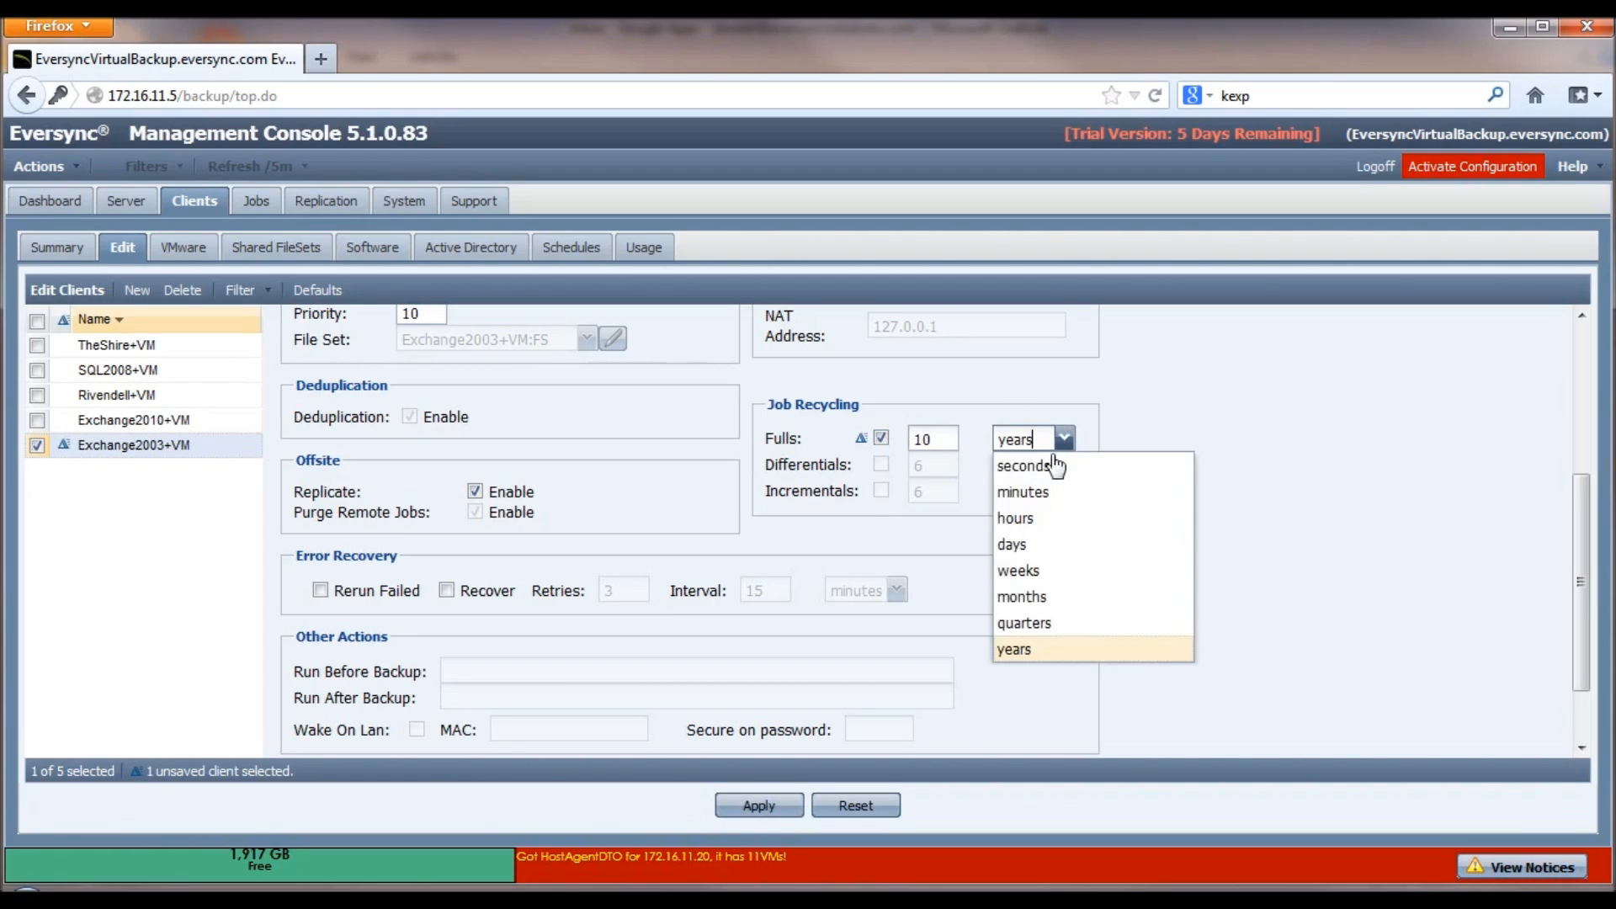
pyautogui.click(1054, 584)
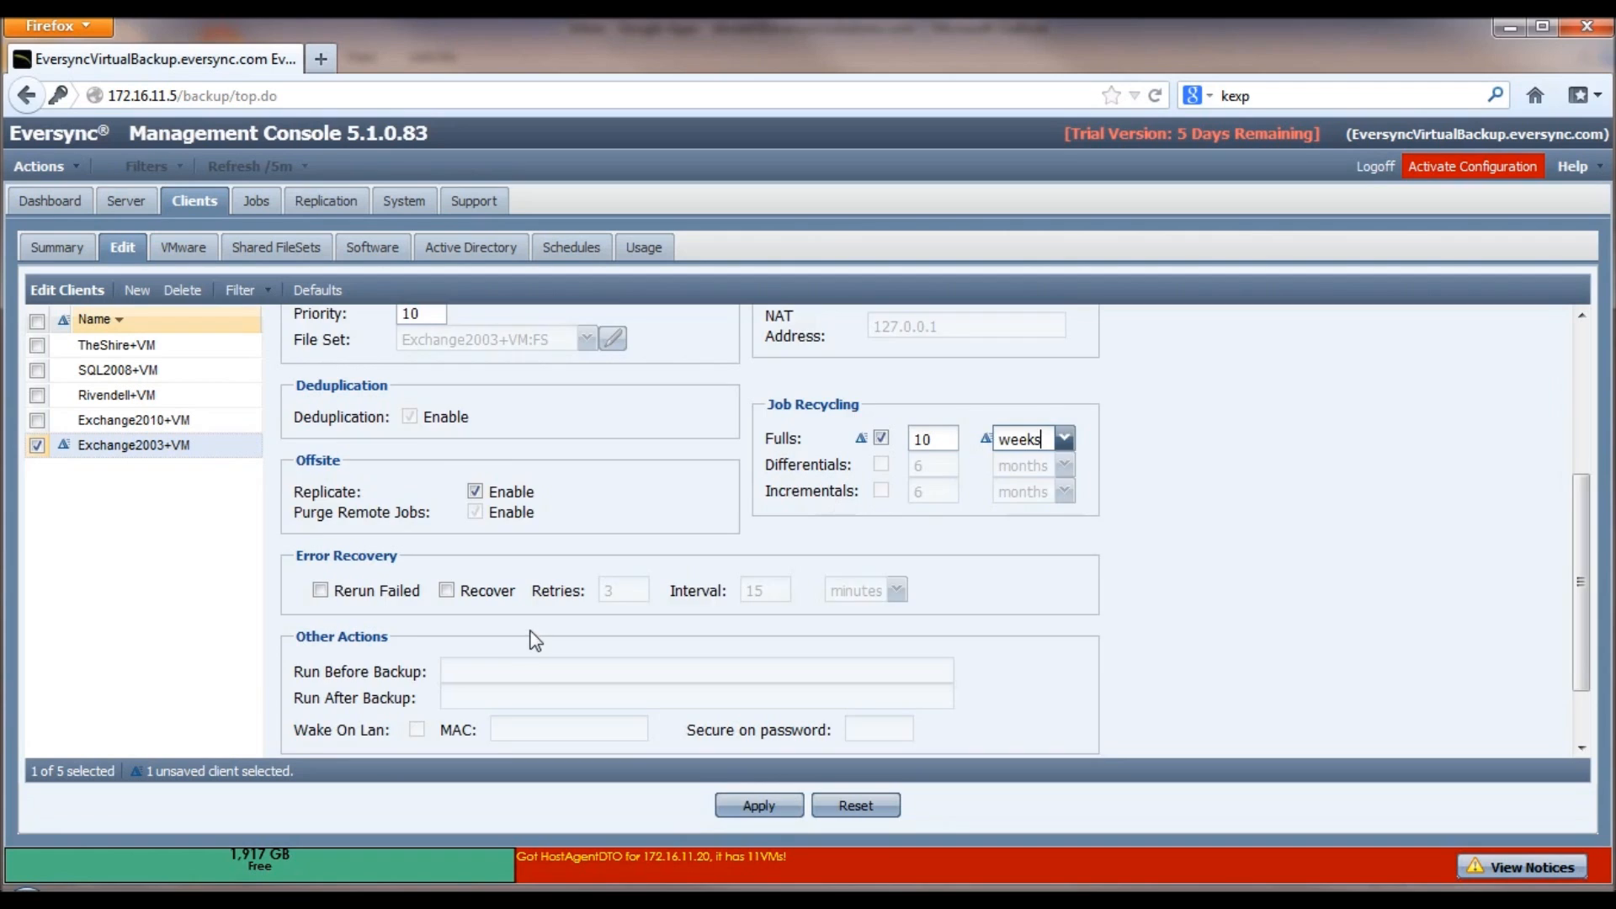
pyautogui.scroll(-2, 534, 639)
pyautogui.moveTo(340, 729); pyautogui.dragTo(528, 730)
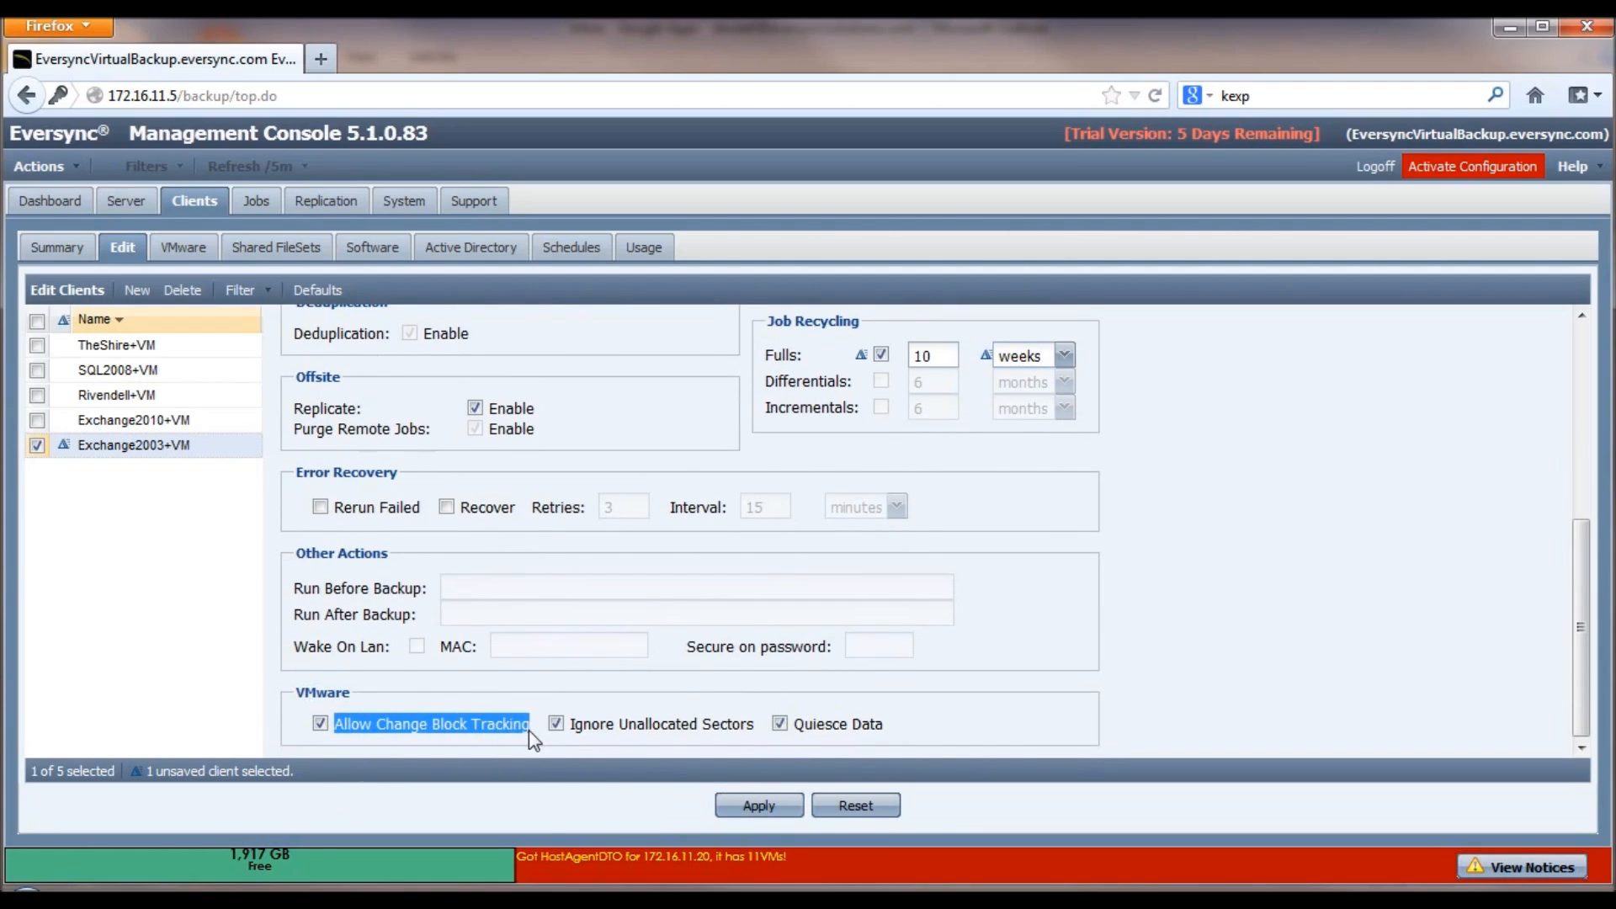
# Step: Keep Change Block Tracking on, apply the Exchange2003+VM changes, and confirm 10-week recycling in the summary
pyautogui.click(480, 729)
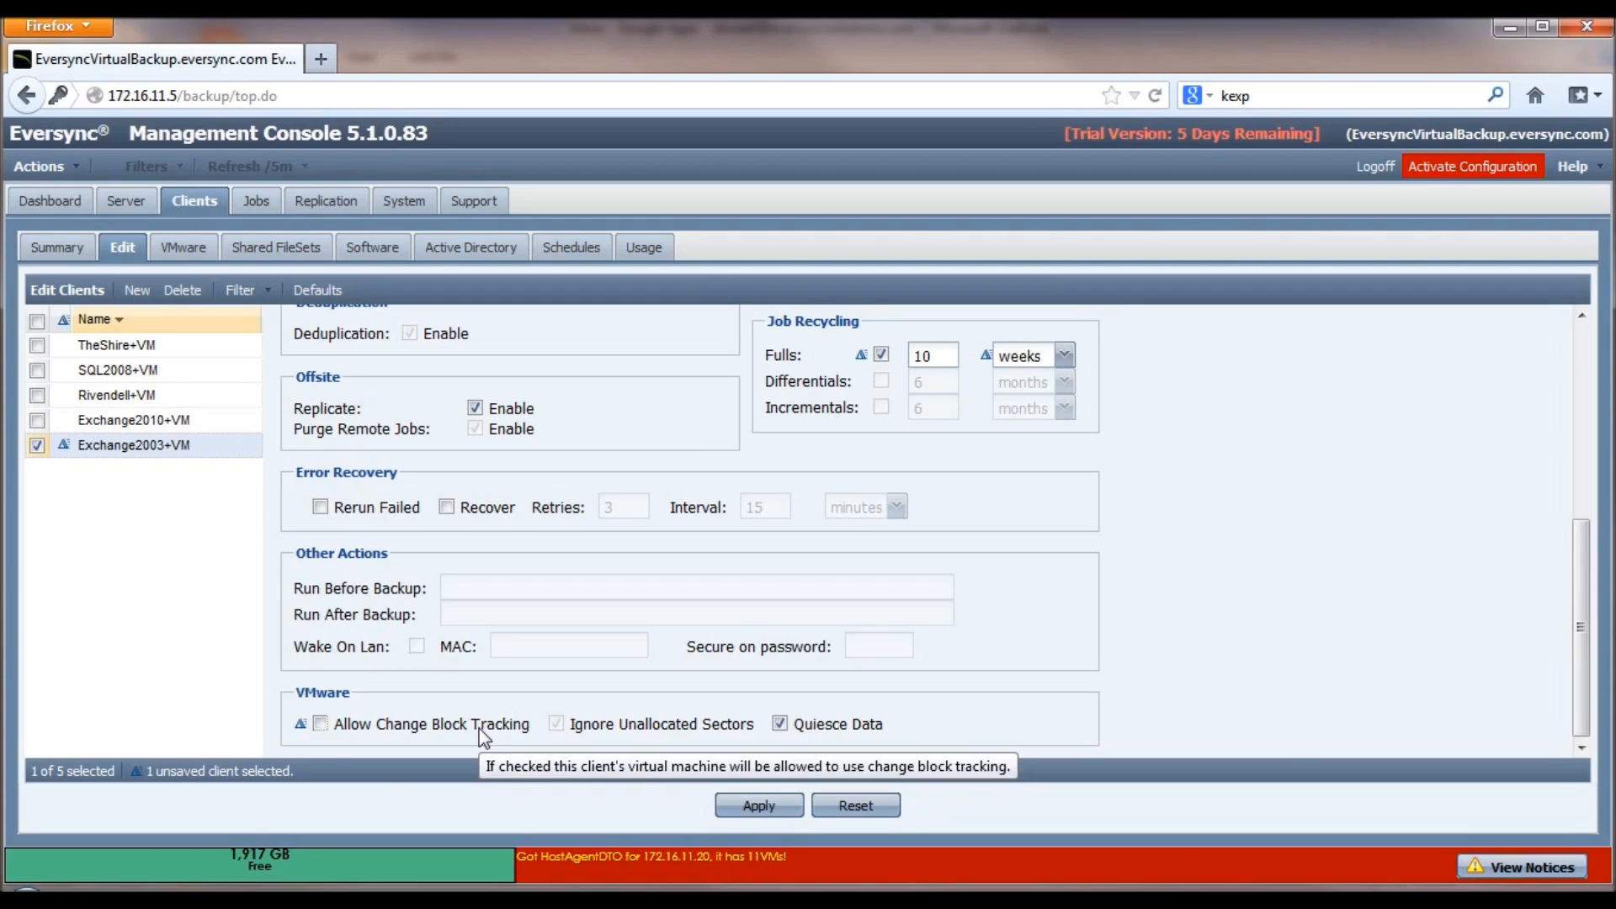
pyautogui.click(392, 734)
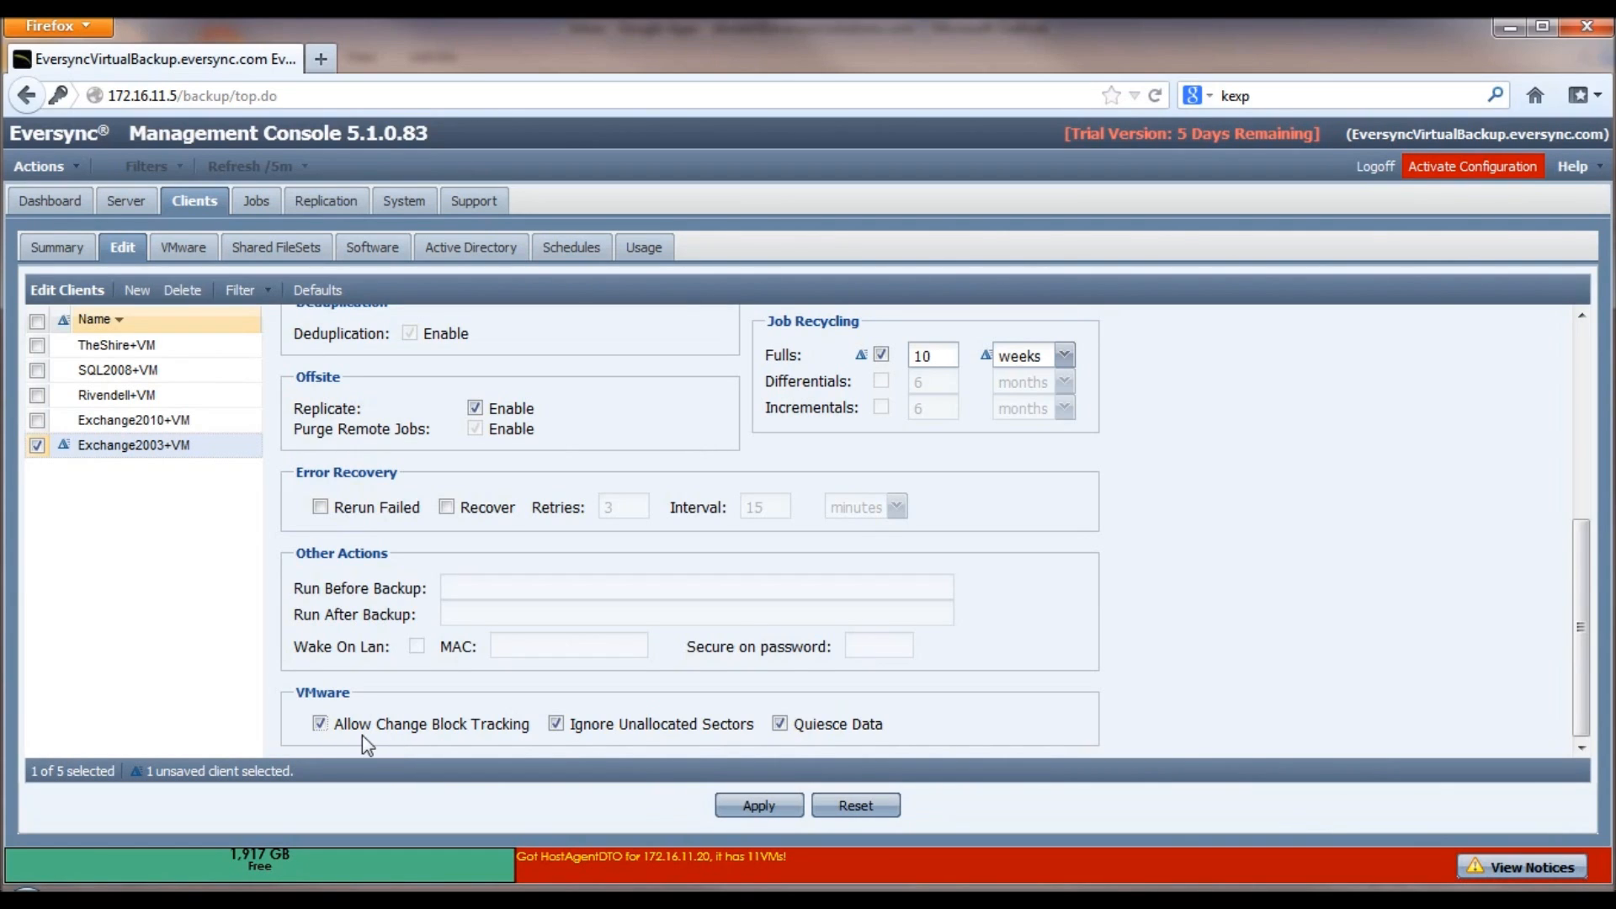
pyautogui.moveTo(374, 736)
pyautogui.click(760, 808)
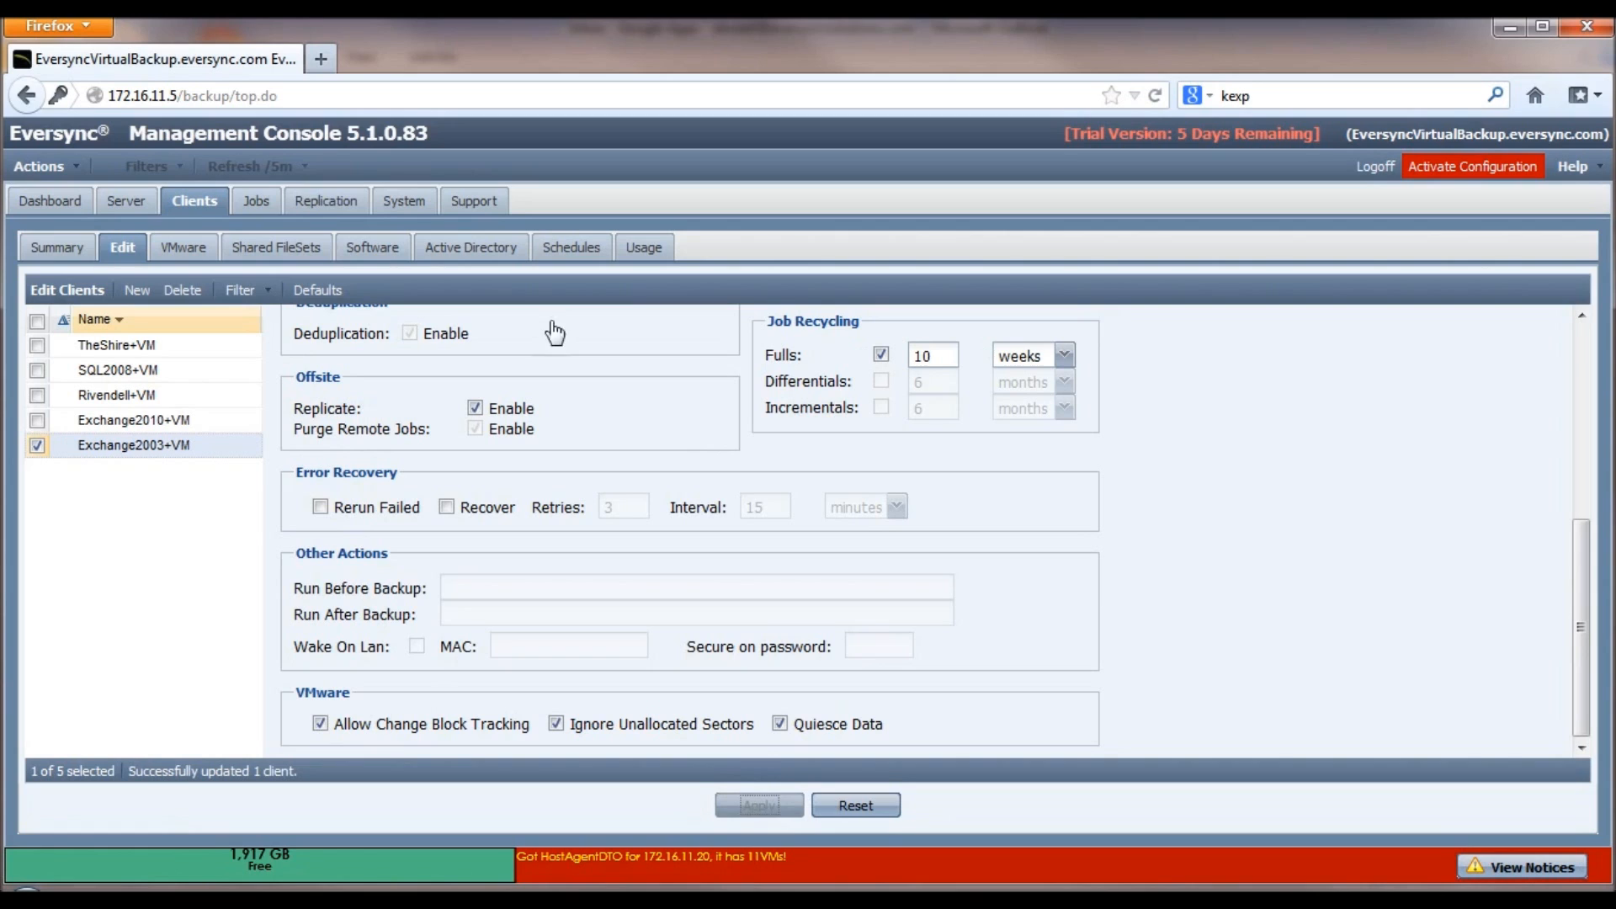
pyautogui.click(99, 246)
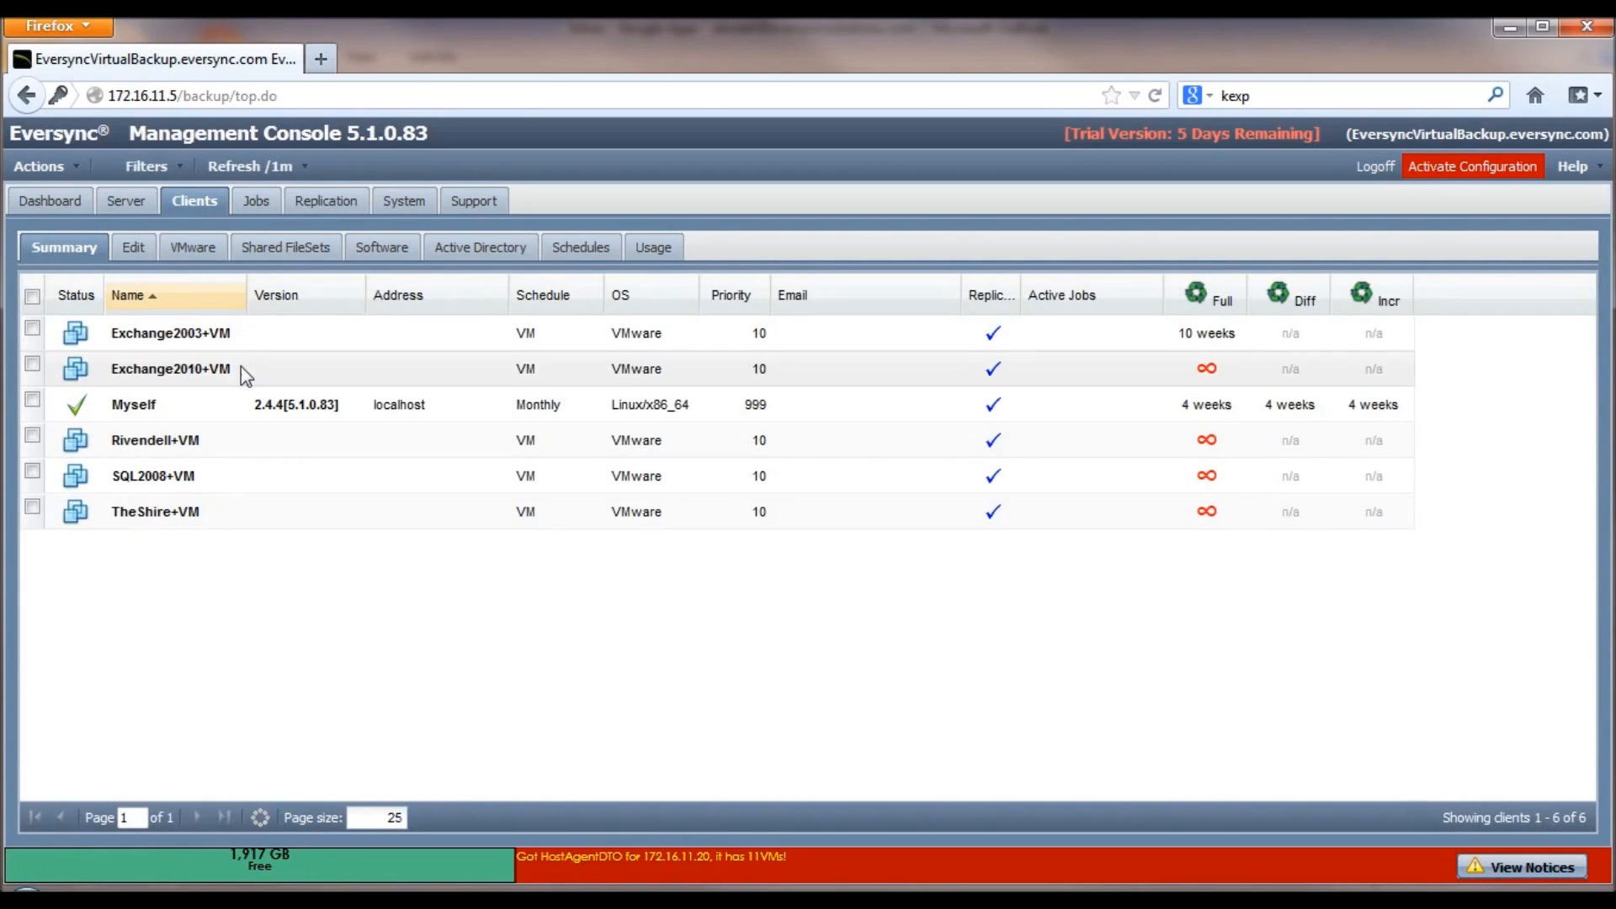
pyautogui.click(193, 249)
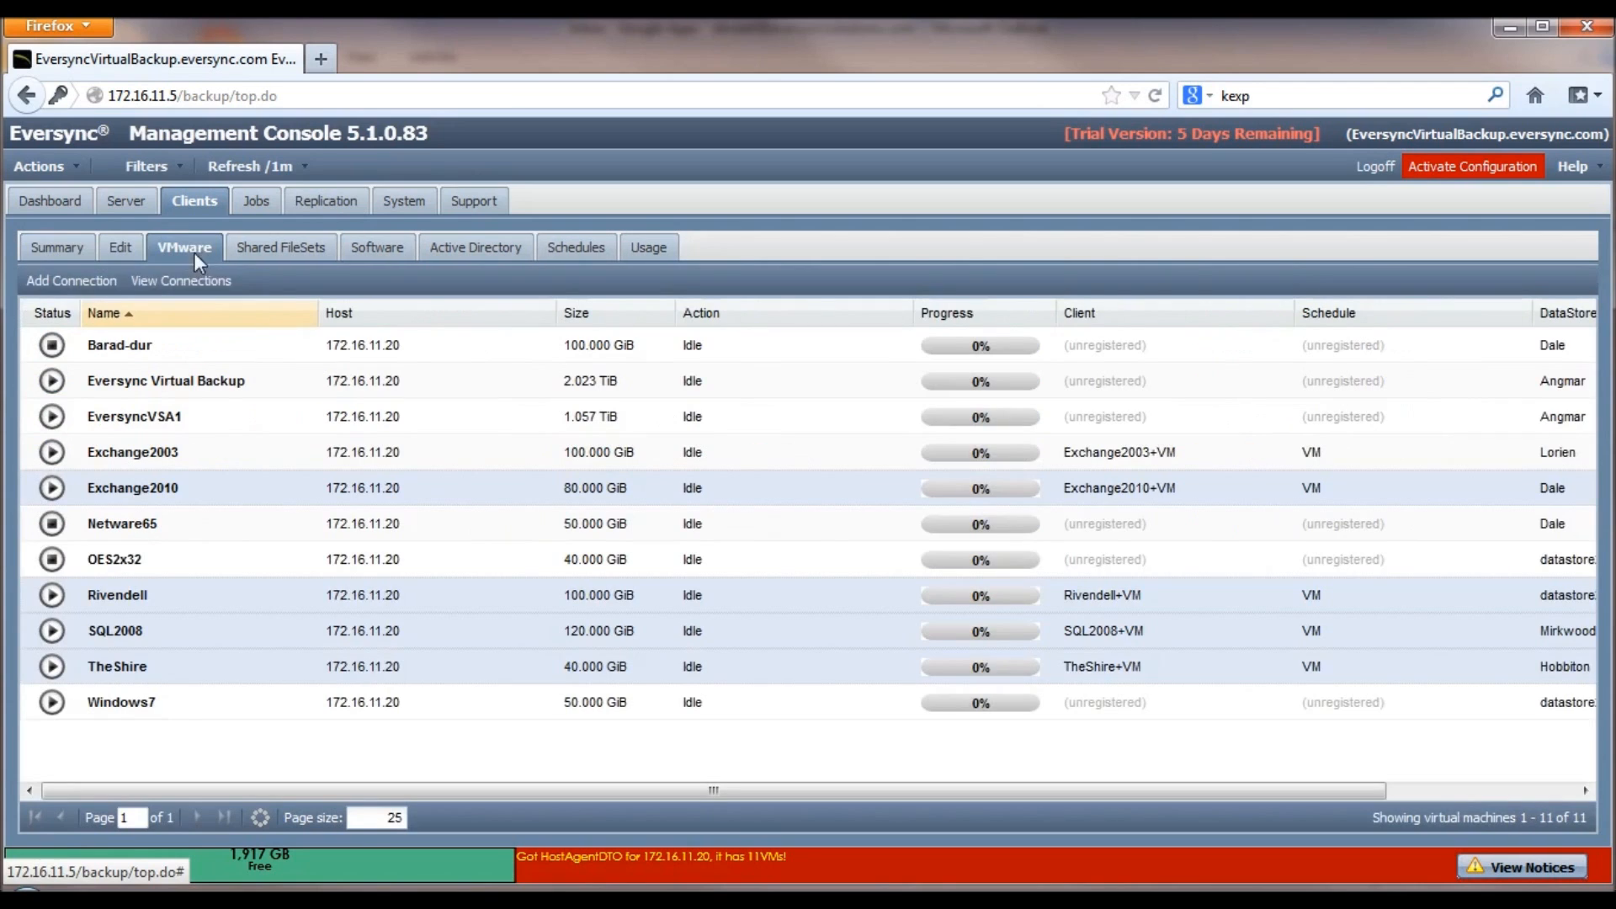
pyautogui.click(241, 530)
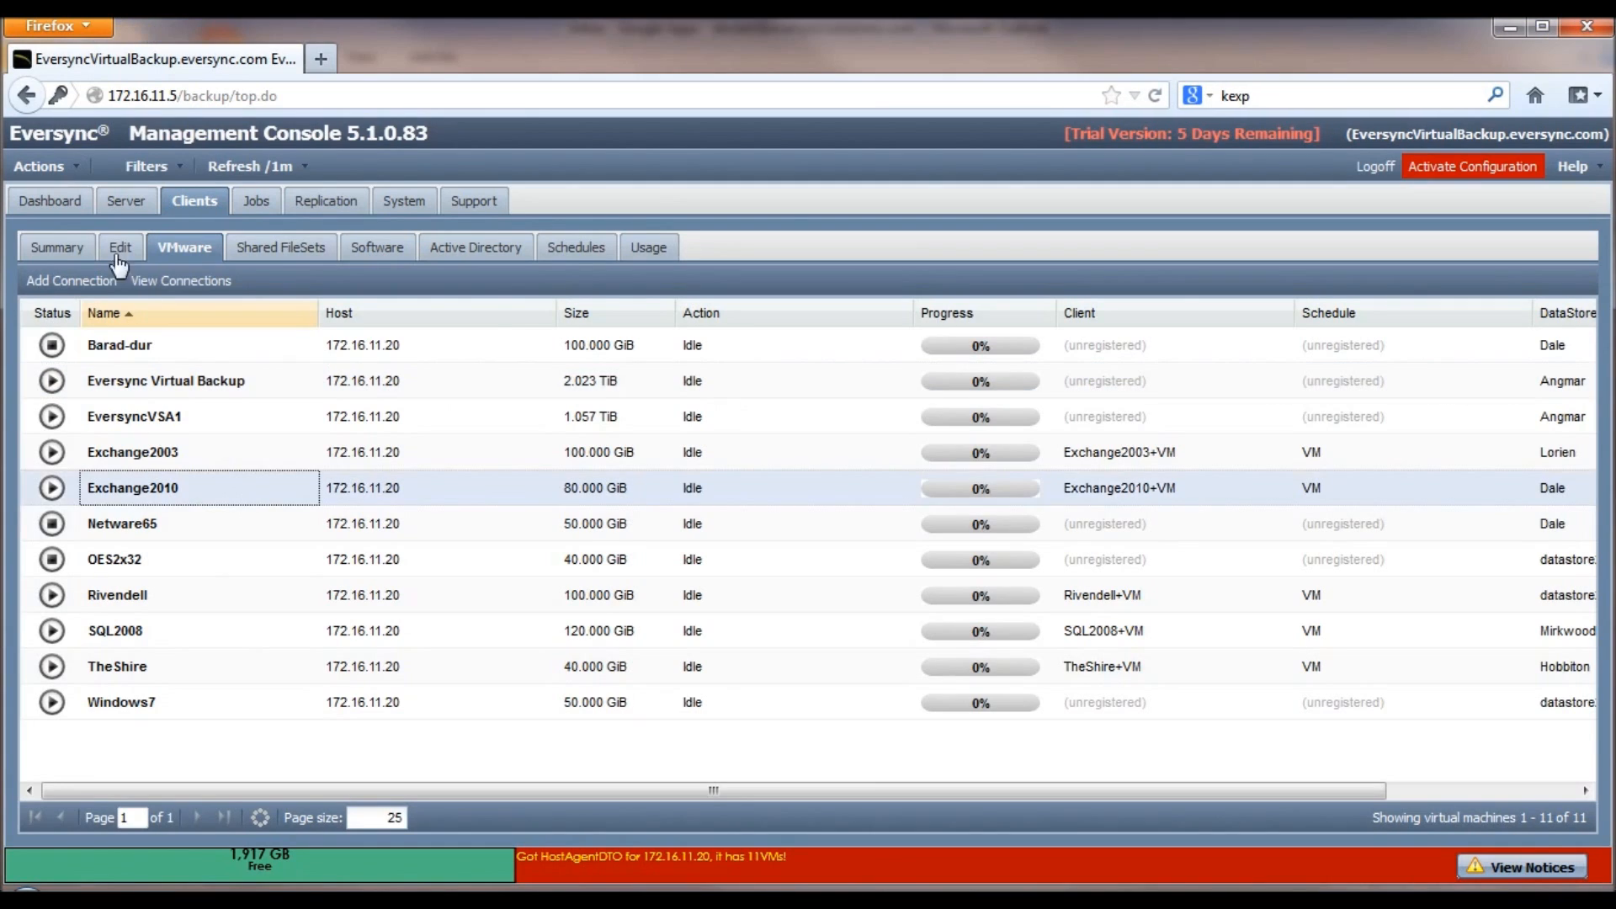
pyautogui.click(57, 249)
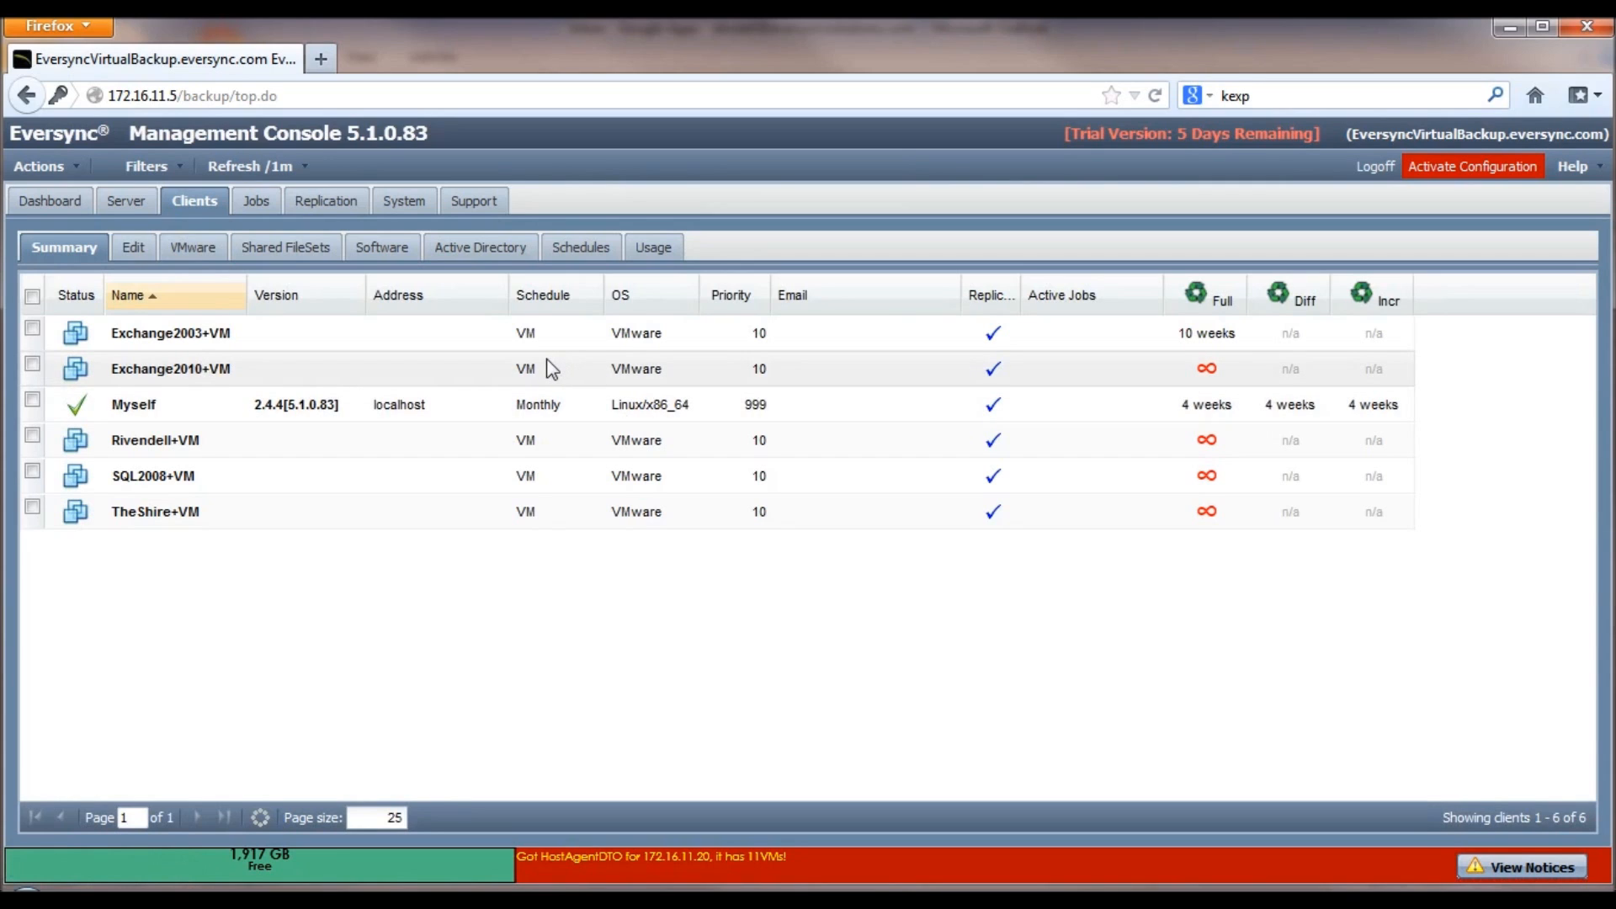
# Step: Activate the backup configuration so Exchange2003+VM's 10-week full-backup recycling takes effect
pyautogui.rightClick(284, 370)
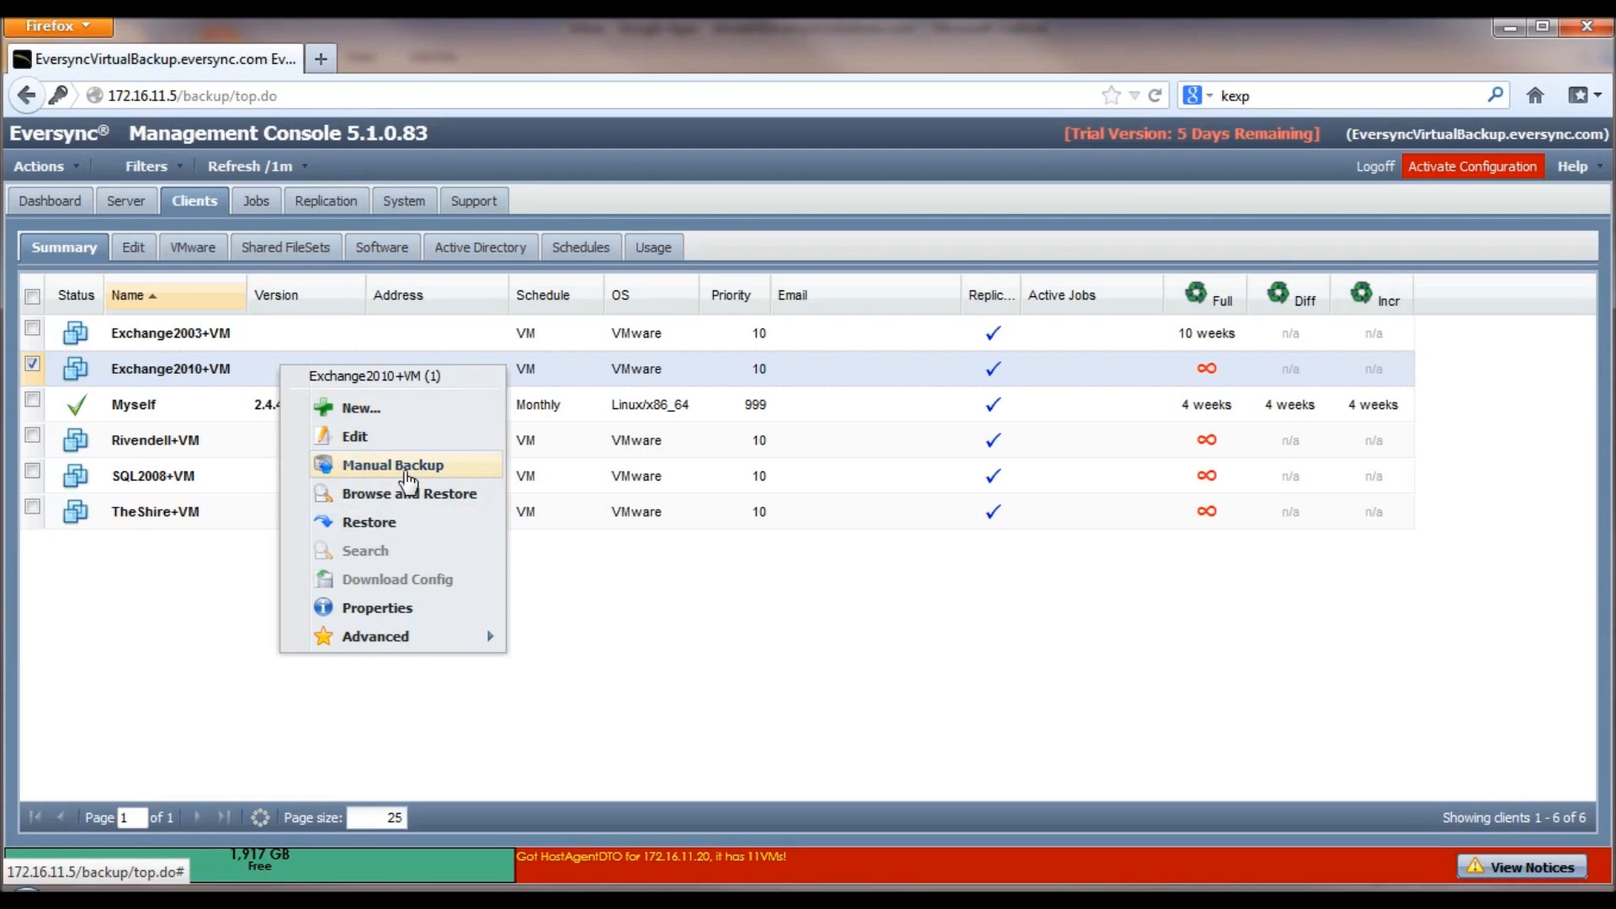
pyautogui.click(622, 569)
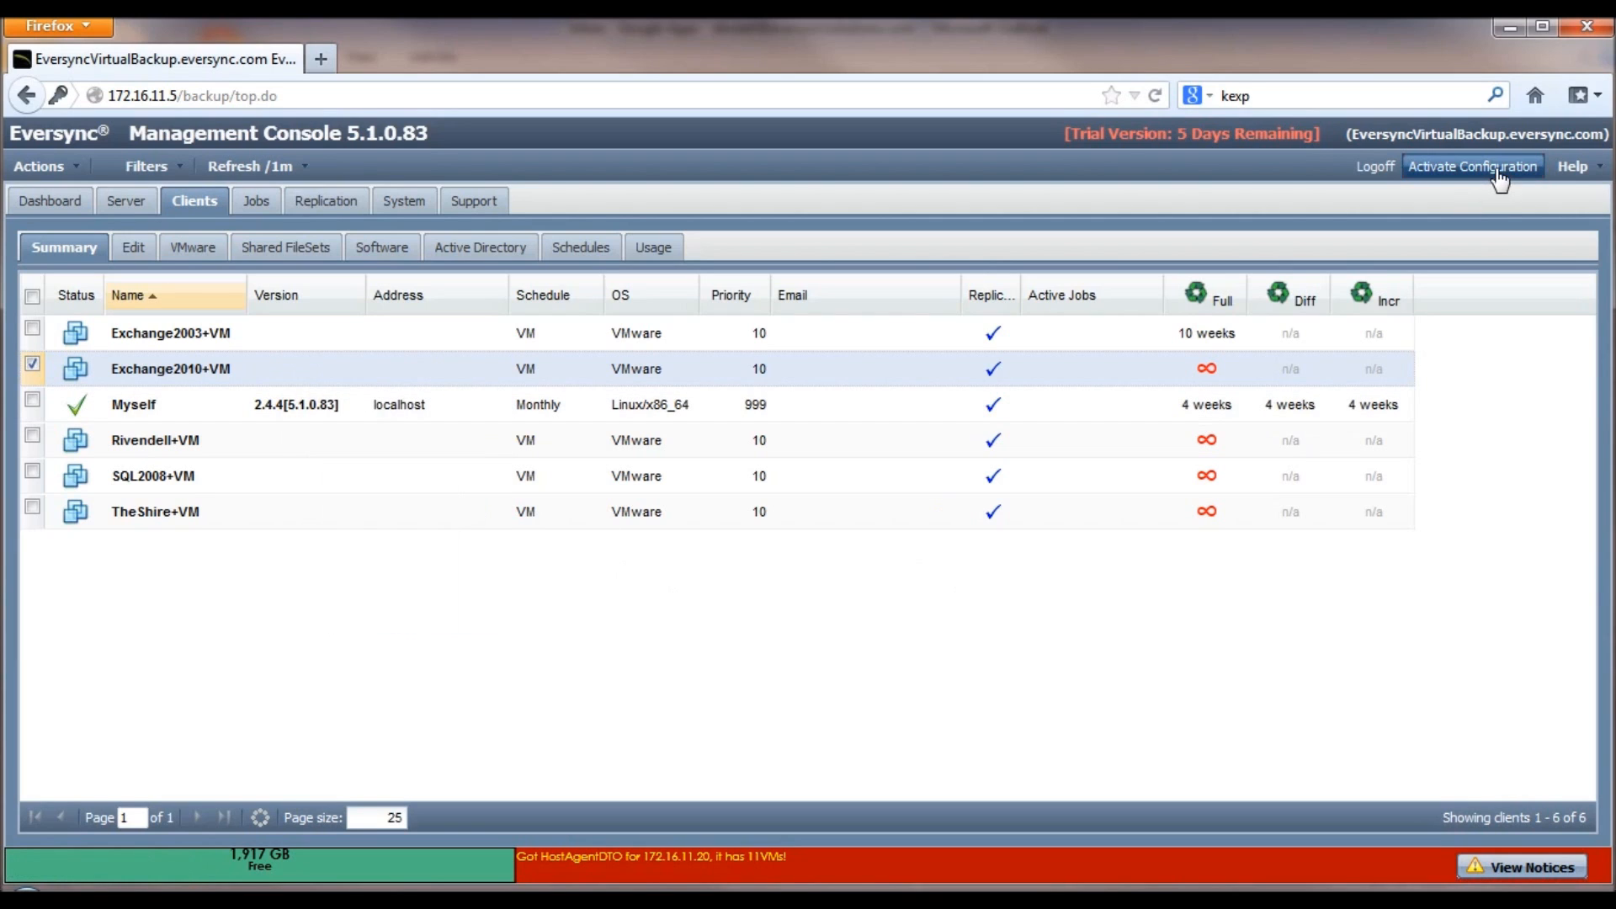
pyautogui.click(1496, 169)
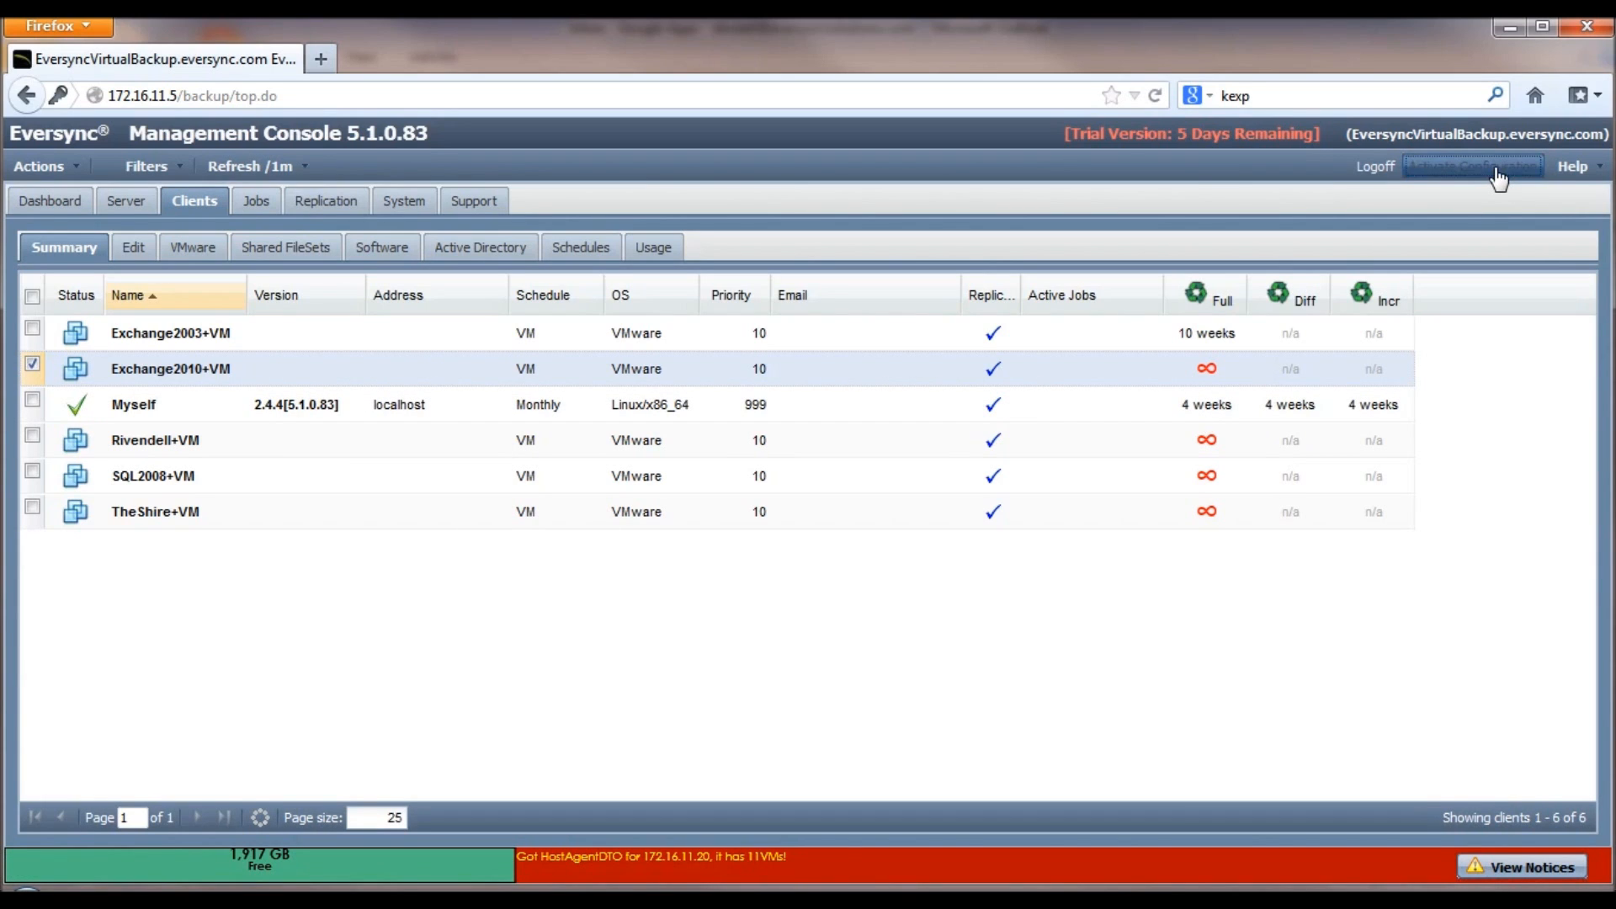